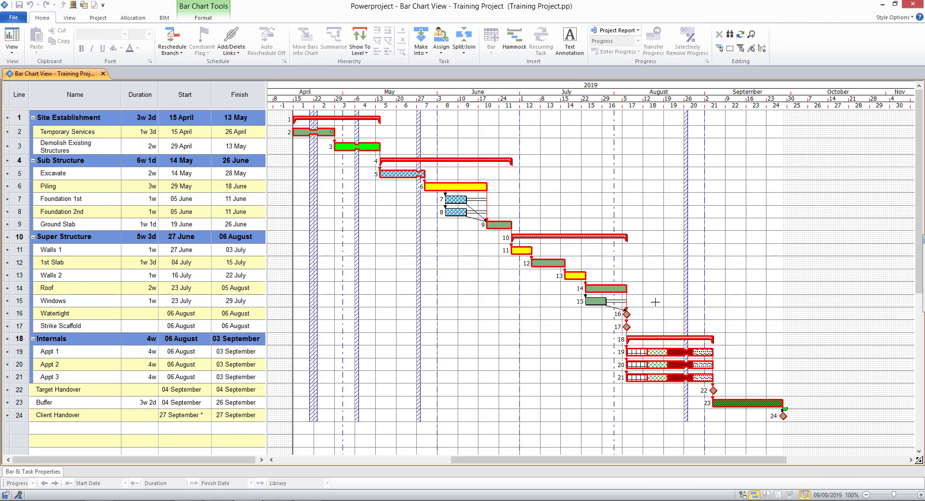
Review the project tree with Permanent Resources, Site Resources, Consumable Resources, Cost Centres and Project Costs expanded, and hide the tree again
{"action": "left_click", "coordinate": [744, 495]}
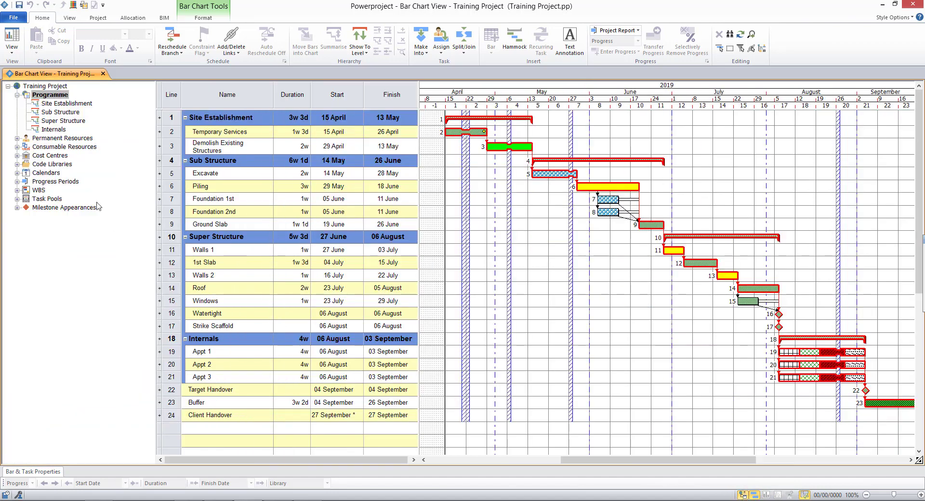
{"action": "left_click", "coordinate": [17, 139]}
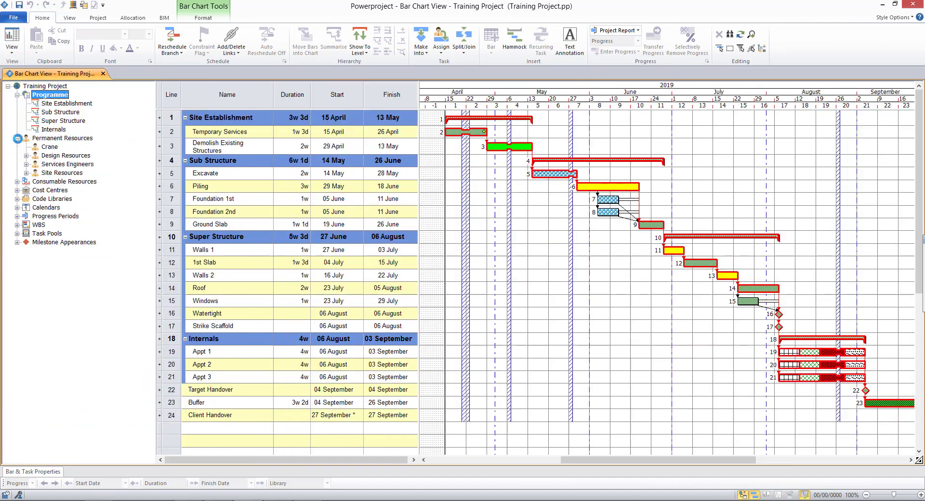
{"action": "left_click", "coordinate": [17, 182]}
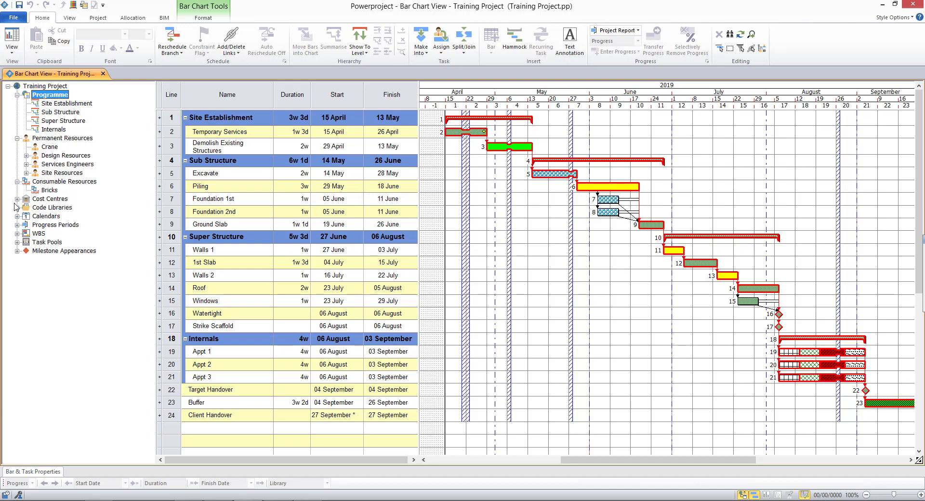
{"action": "left_click", "coordinate": [17, 199]}
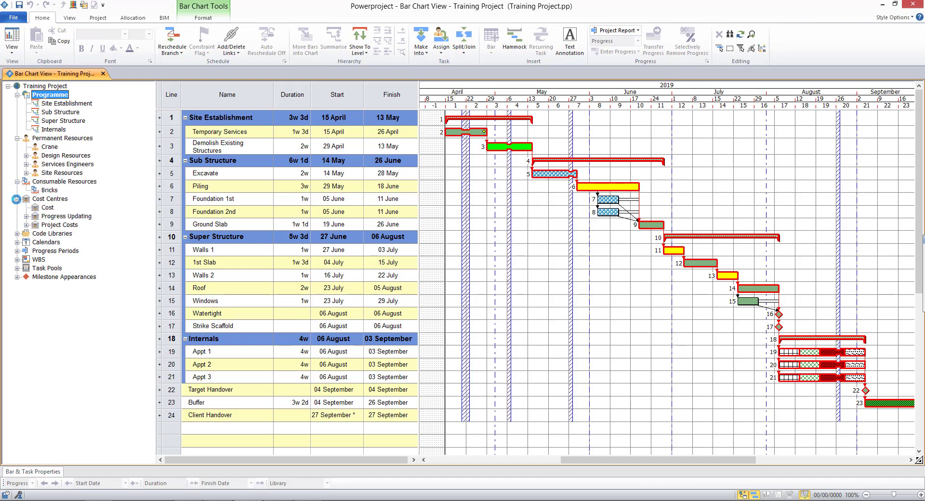
{"action": "left_click", "coordinate": [27, 174]}
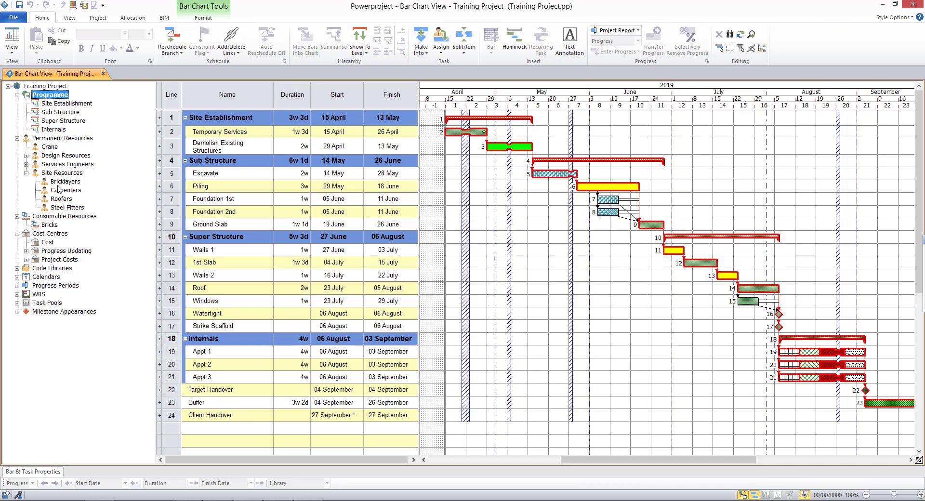
{"action": "left_click", "coordinate": [27, 260]}
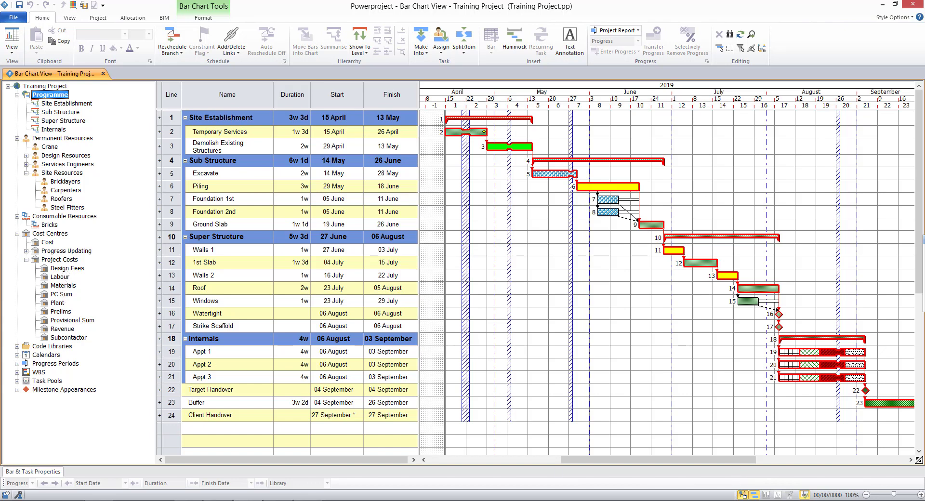
{"action": "left_click", "coordinate": [742, 495]}
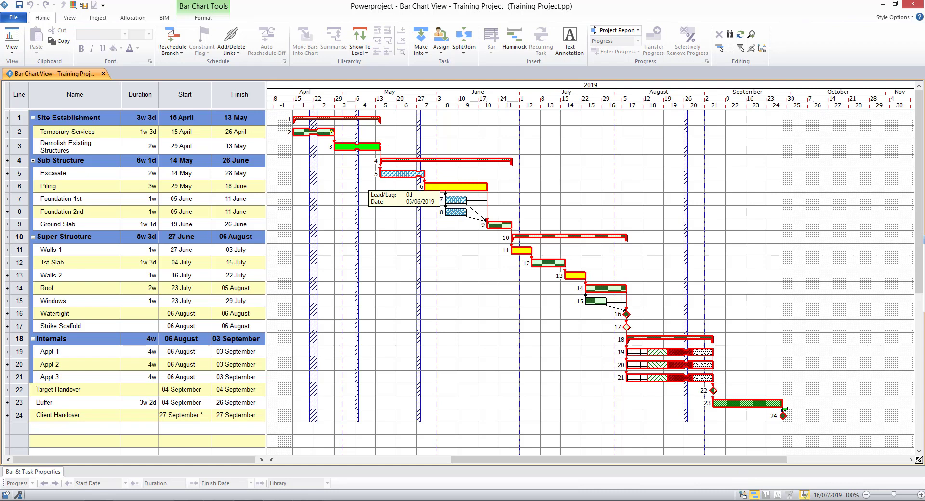
Apply the Task Work table from the Tasks category to the bar chart view
{"action": "left_click", "coordinate": [71, 20]}
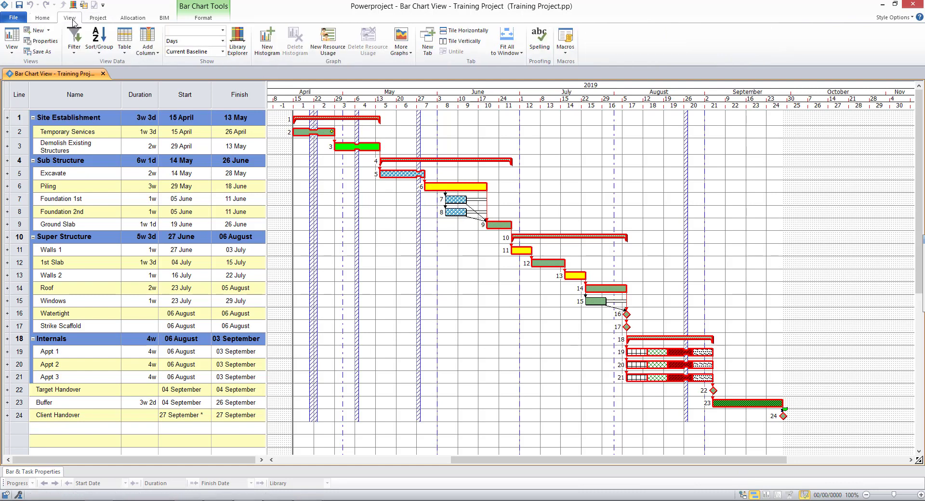
{"action": "left_click", "coordinate": [128, 53]}
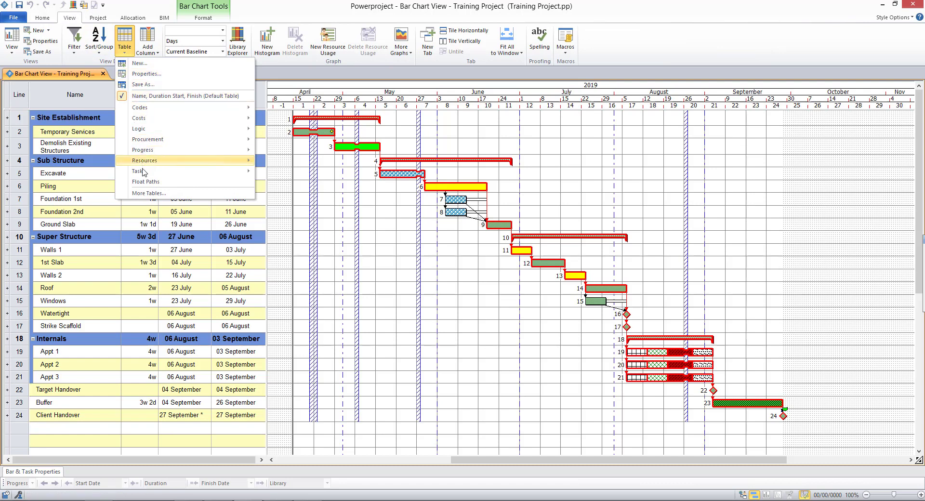
{"action": "mouse_move", "coordinate": [144, 172]}
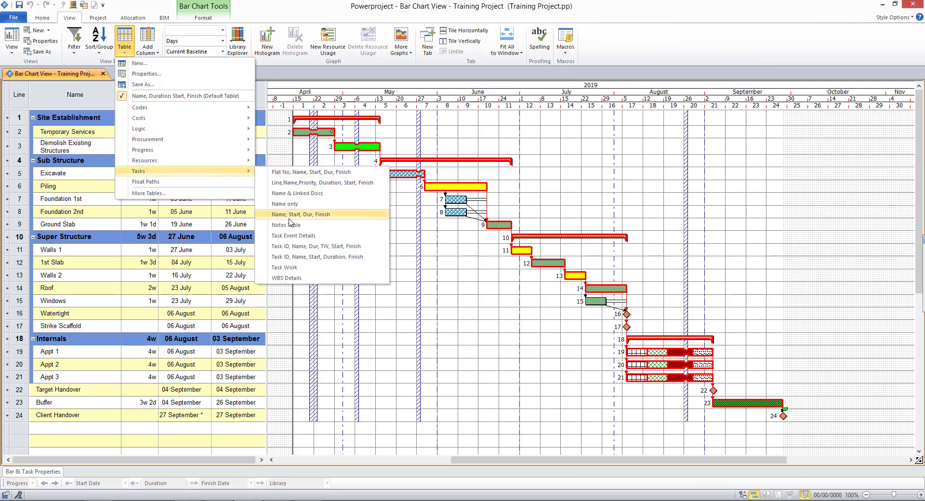
{"action": "left_click", "coordinate": [293, 268]}
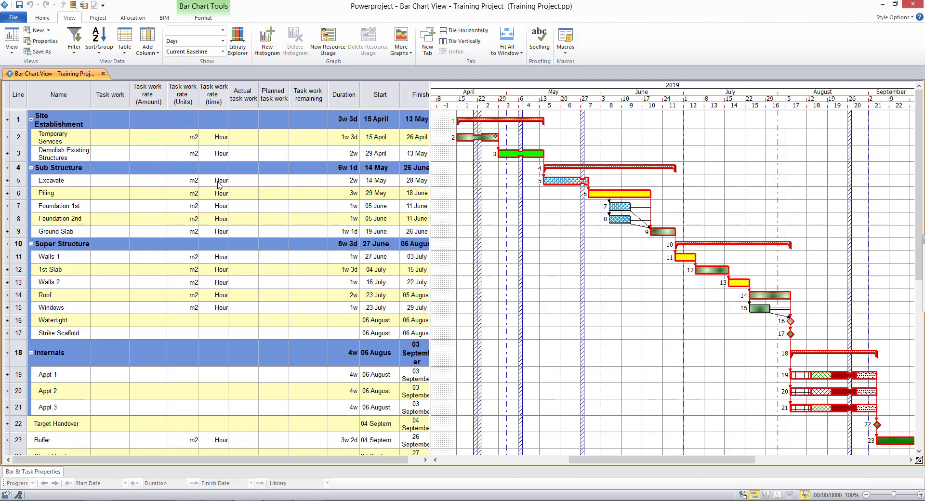
Give the Temporary Services task a task work of 1000 and a work rate of 100 units per day
{"action": "left_click", "coordinate": [115, 141]}
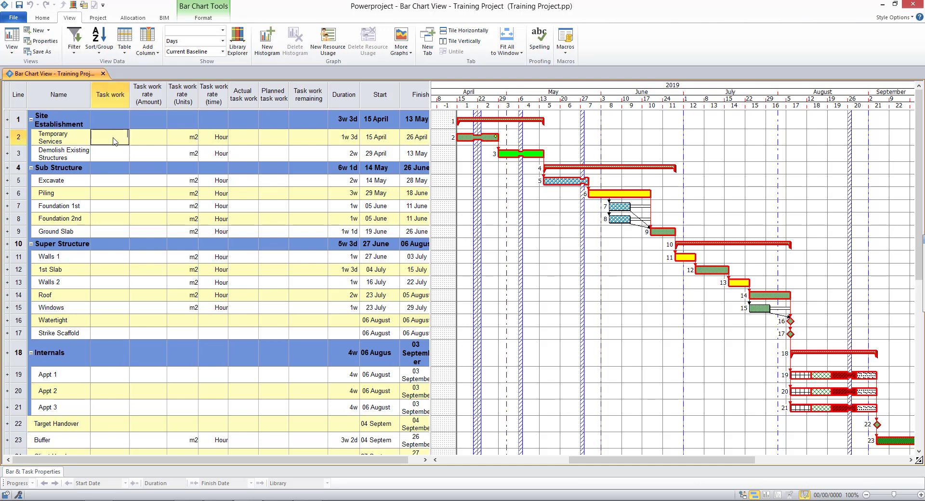
{"action": "type", "text": "1000"}
{"action": "key", "text": "Return"}
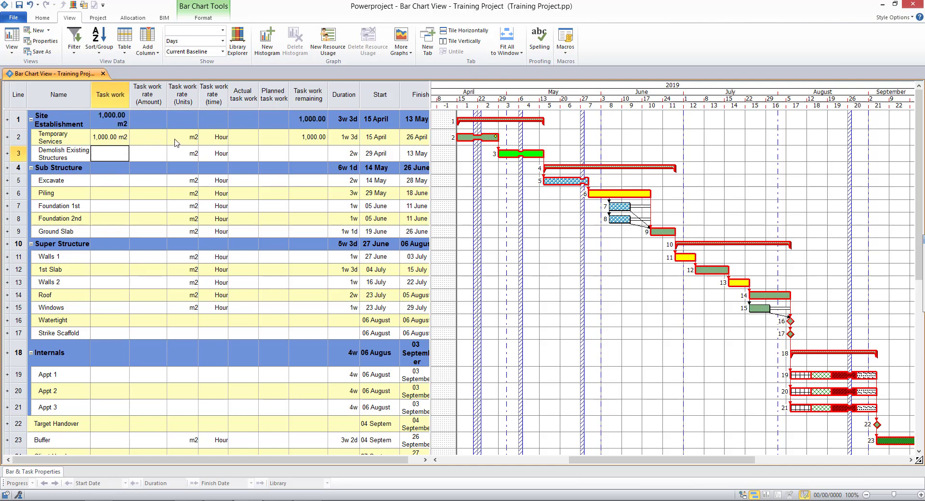
{"action": "left_click", "coordinate": [193, 140]}
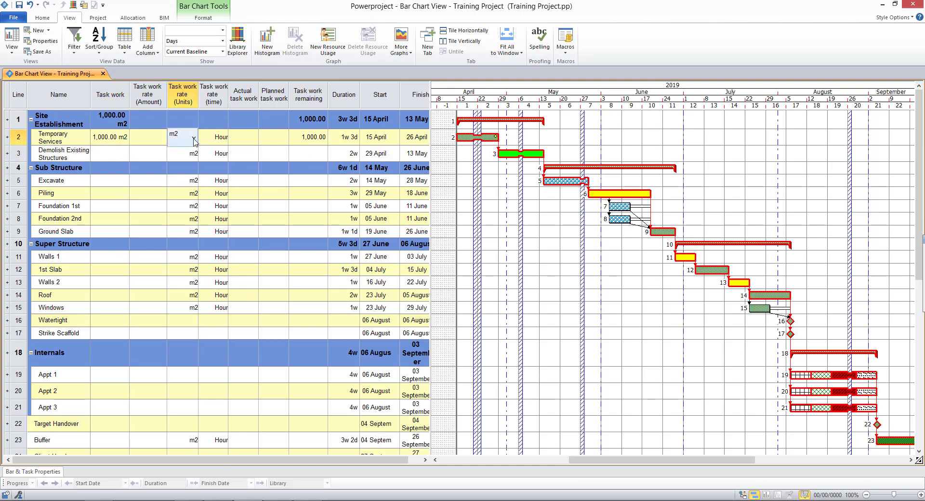
{"action": "left_click", "coordinate": [194, 139]}
{"action": "left_click", "coordinate": [174, 156]}
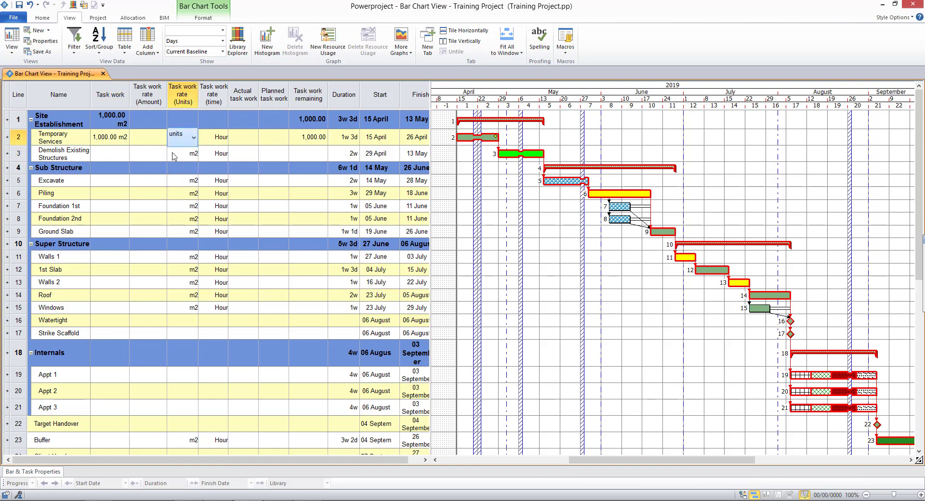
{"action": "left_click", "coordinate": [152, 138]}
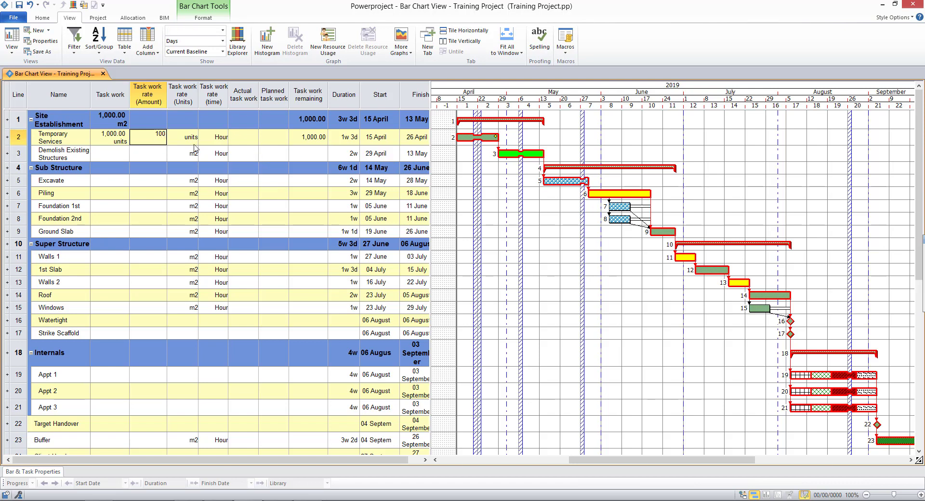
{"action": "left_click", "coordinate": [223, 139]}
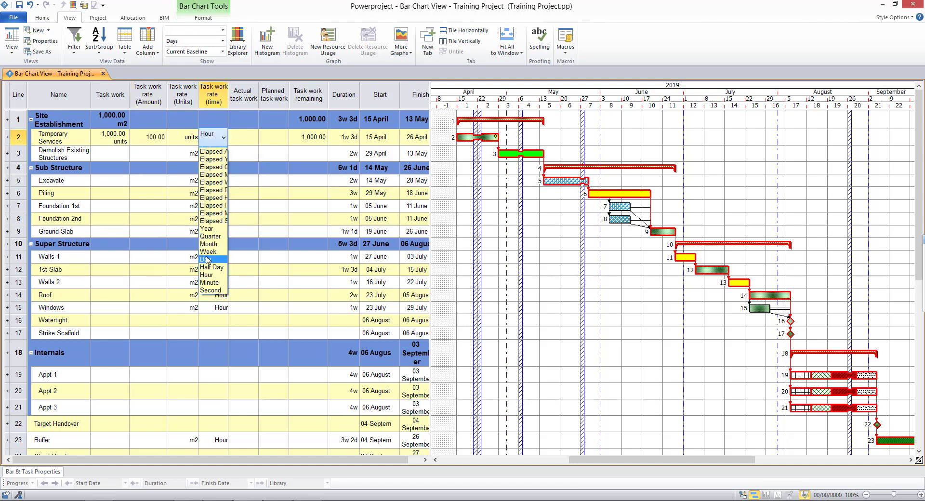
{"action": "left_click", "coordinate": [206, 260]}
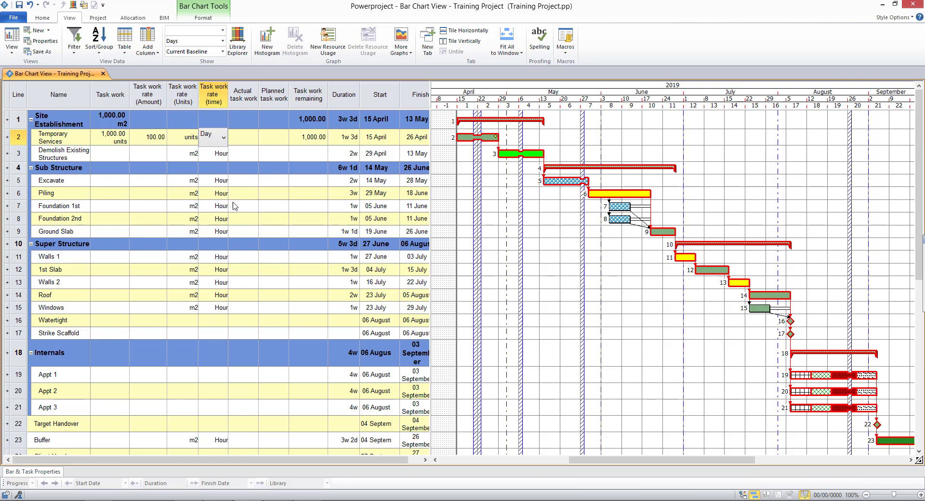
{"action": "left_click", "coordinate": [481, 183]}
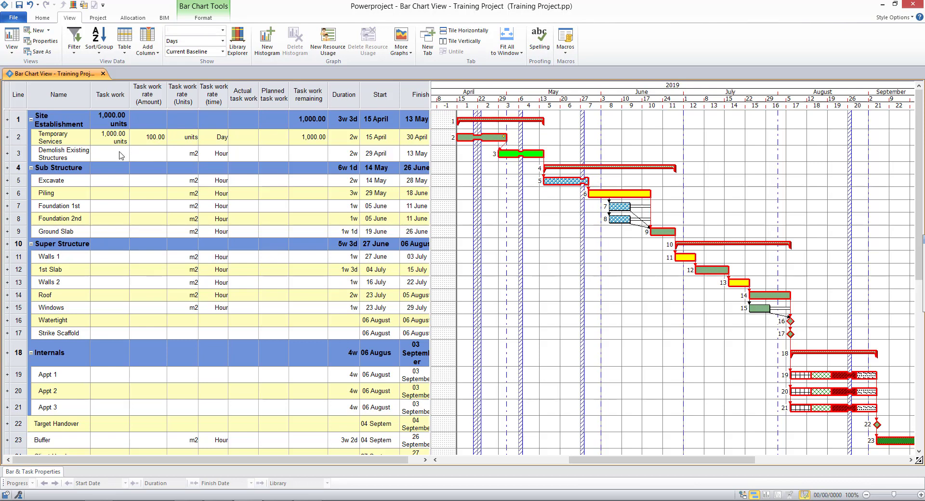
Set the task work of Temporary Services to 2000 units
{"action": "double_click", "coordinate": [105, 137]}
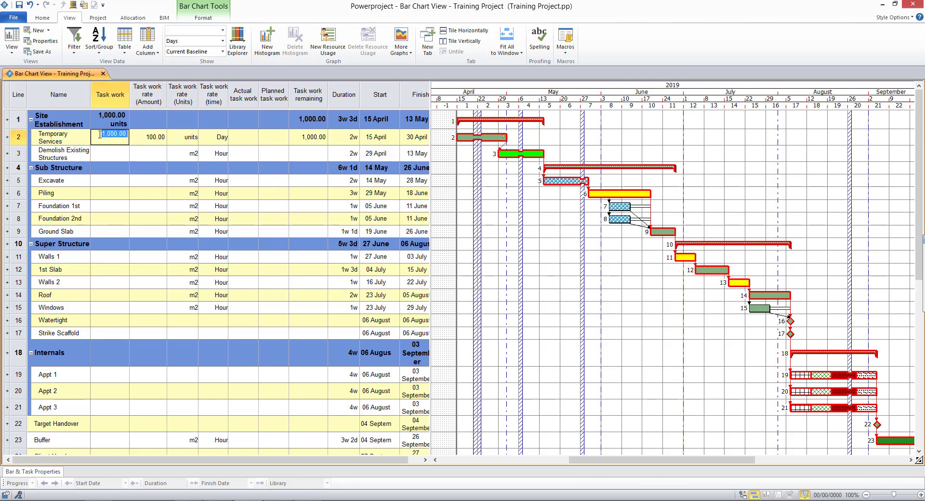
{"action": "type", "text": "2000"}
{"action": "key", "text": "Return"}
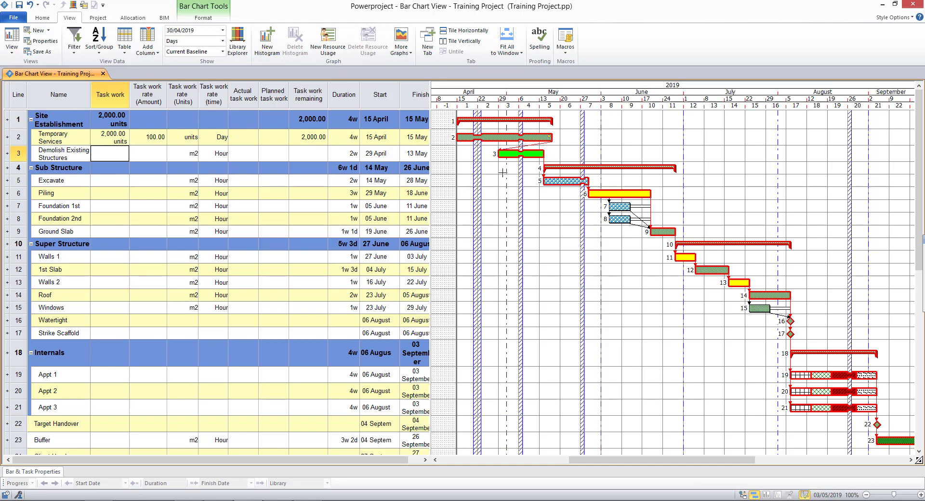
Reschedule the programme, straightening progress to the progress entry period against the Project Report Date
{"action": "left_click", "coordinate": [42, 18]}
{"action": "left_click", "coordinate": [170, 43]}
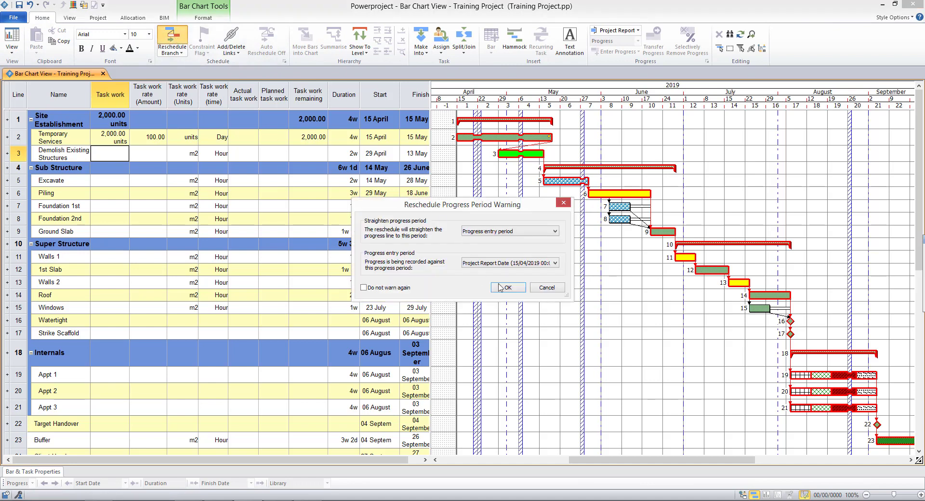
{"action": "left_click", "coordinate": [511, 289]}
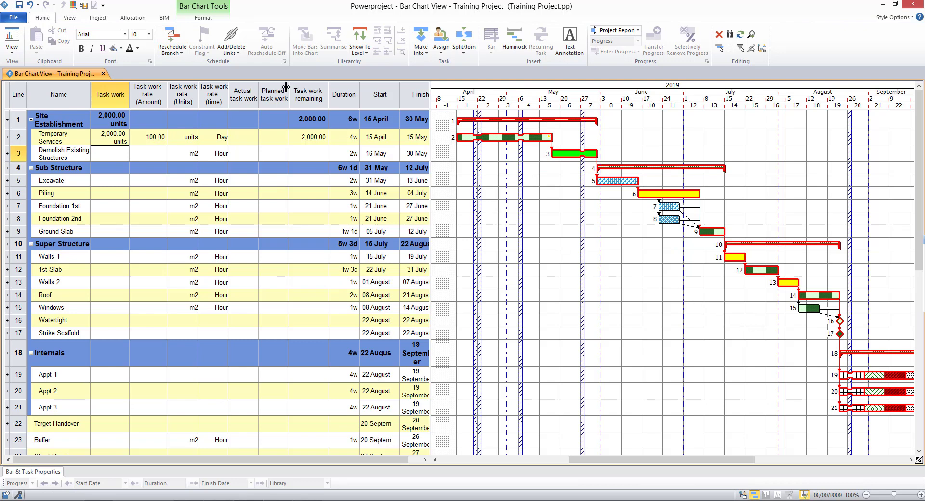
{"action": "left_click", "coordinate": [247, 99]}
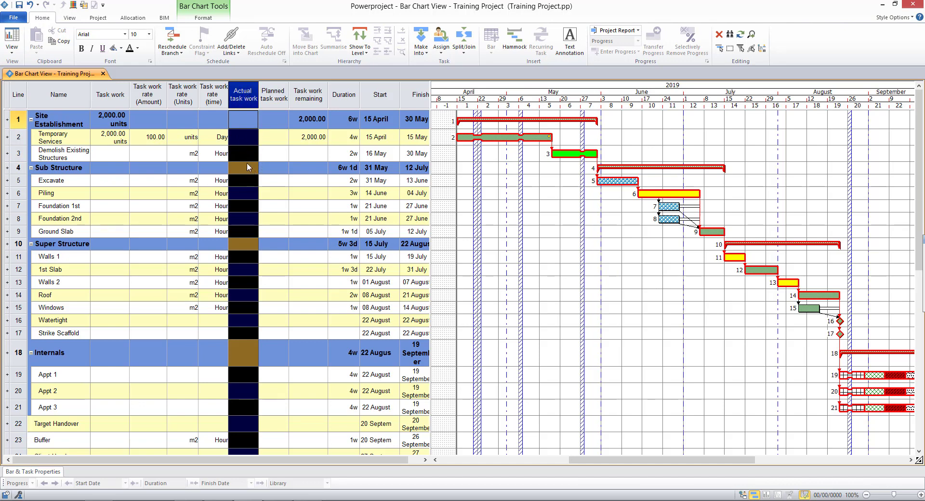
{"action": "left_click", "coordinate": [505, 197]}
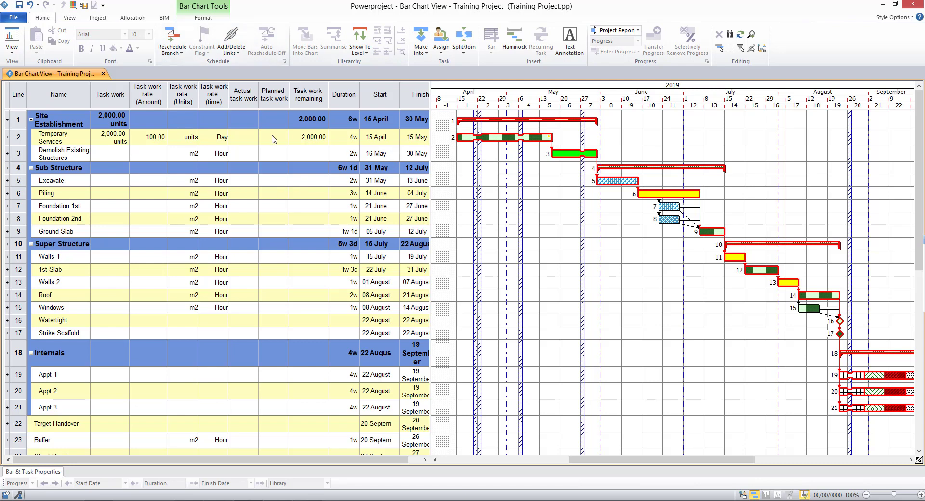
Restore the default table showing name, duration, start and finish
{"action": "left_click", "coordinate": [70, 18]}
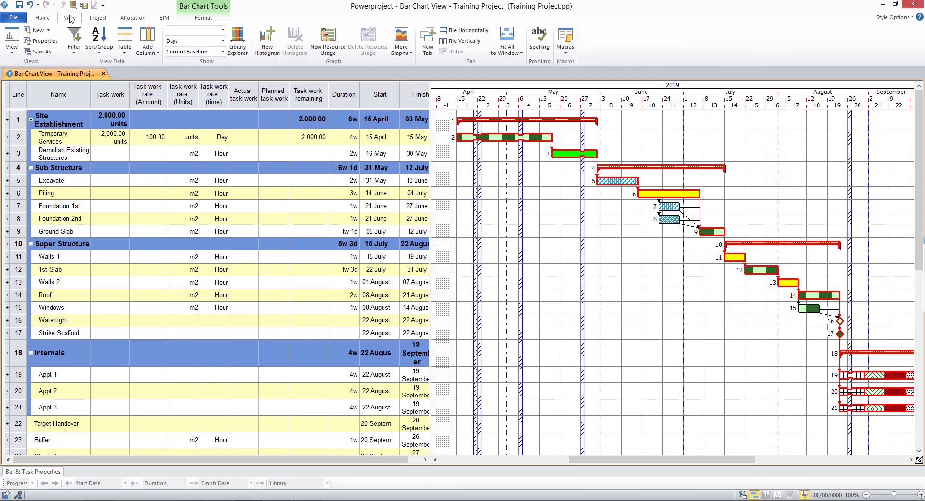
{"action": "left_click", "coordinate": [125, 42]}
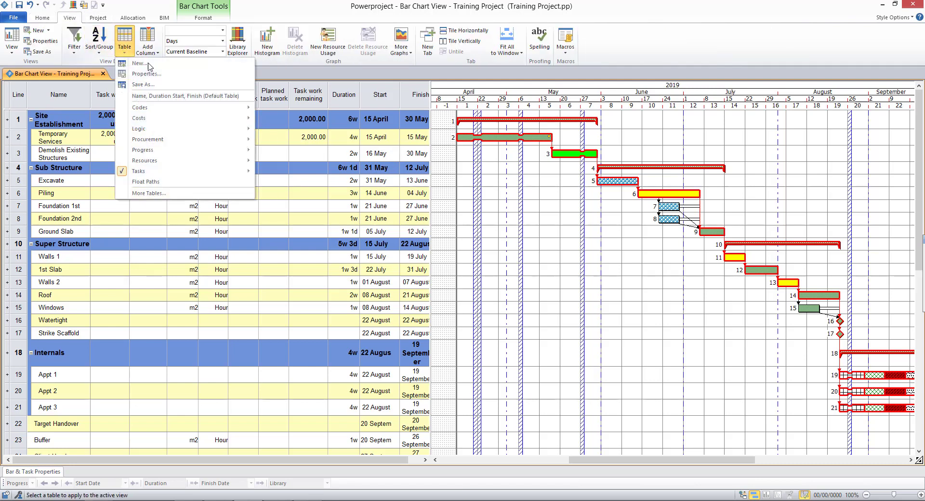
{"action": "left_click", "coordinate": [181, 96]}
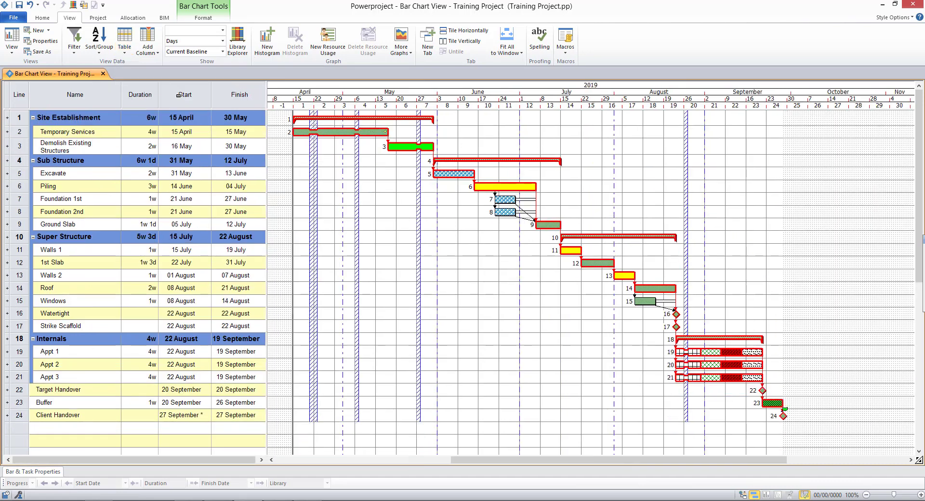
Show a narrower project tree beside the chart and assign the Bricklayers resource to the Walls 1 task
{"action": "left_click", "coordinate": [743, 495]}
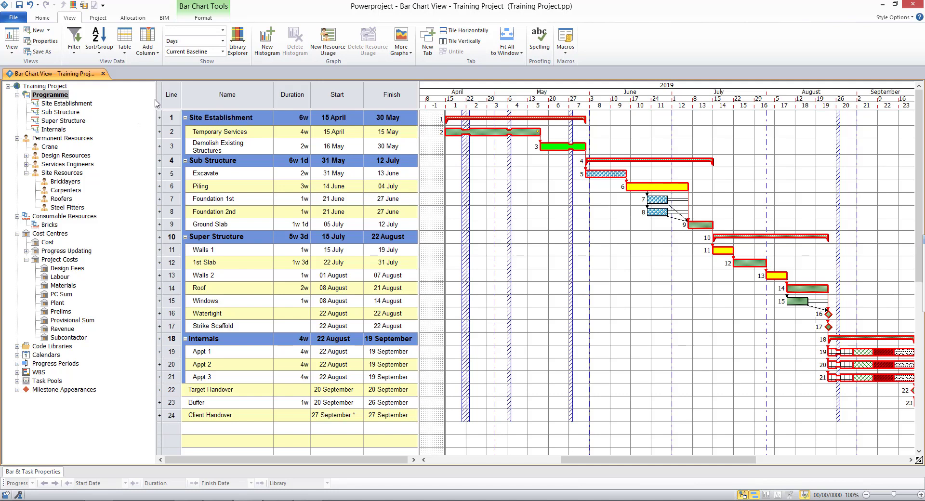
{"action": "left_click_drag", "start_coordinate": [157, 97], "coordinate": [100, 119]}
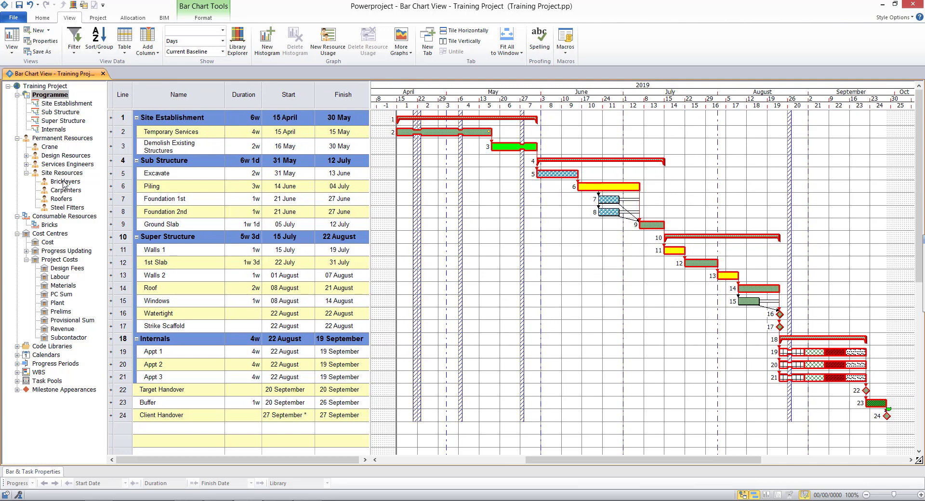
{"action": "left_click_drag", "start_coordinate": [63, 184], "coordinate": [678, 255]}
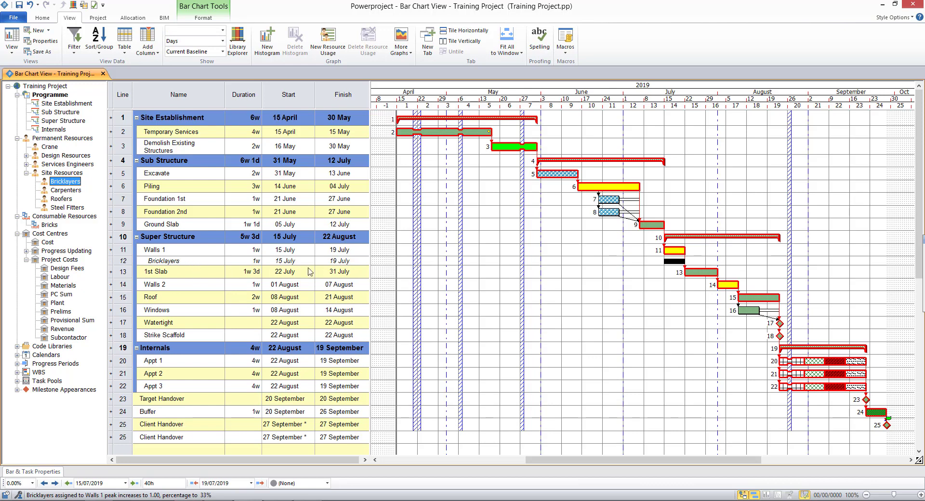
{"action": "left_click", "coordinate": [661, 273]}
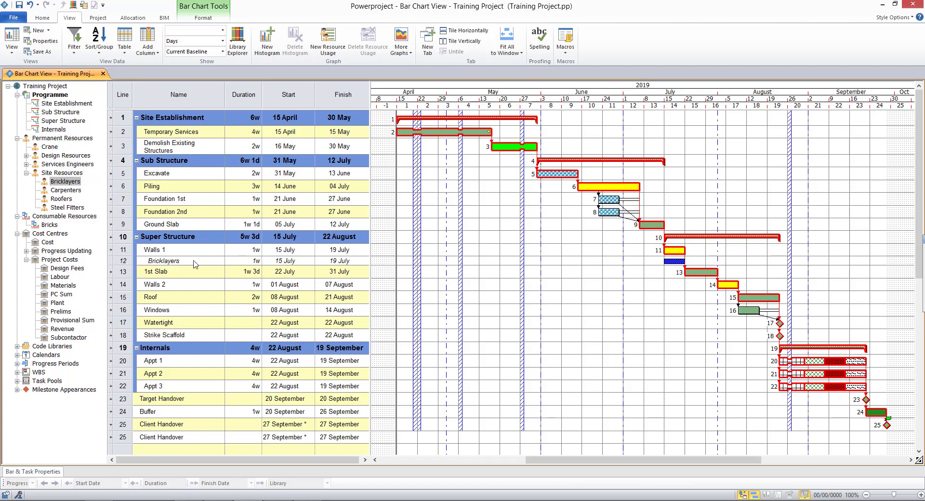
{"action": "left_click_drag", "start_coordinate": [370, 110], "coordinate": [369, 111]}
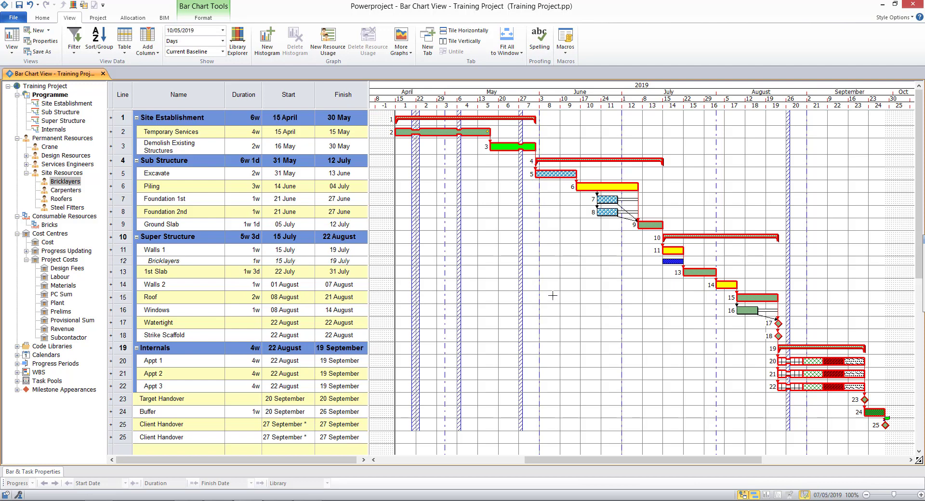
Assign the Bricklayers resource to the Walls 2, Foundation 1st and Foundation 2nd tasks together
{"action": "left_click", "coordinate": [725, 285]}
{"action": "left_click", "coordinate": [607, 199], "text": "ctrl"}
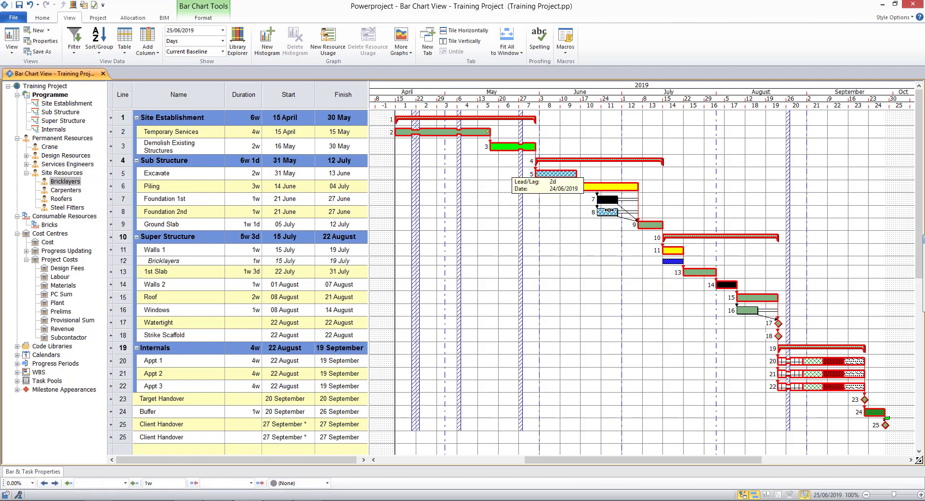
{"action": "left_click", "coordinate": [607, 212], "text": "ctrl"}
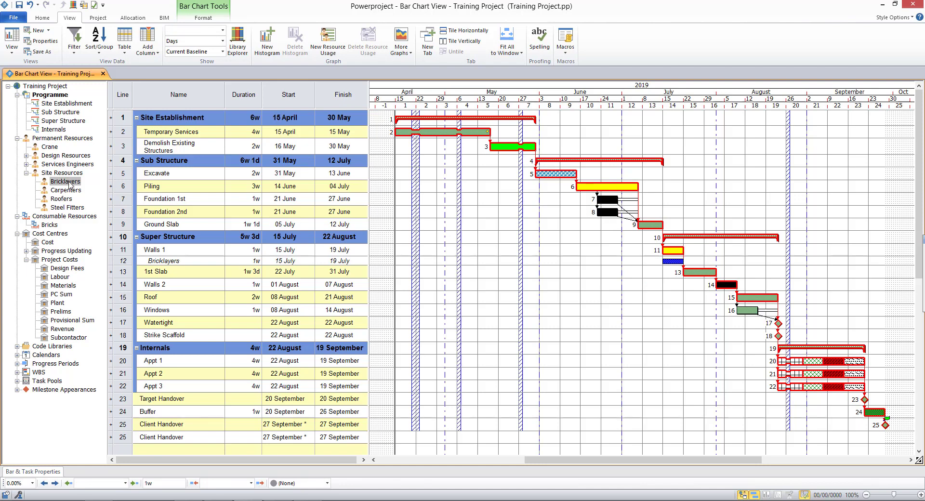
{"action": "left_click_drag", "start_coordinate": [70, 183], "coordinate": [608, 201]}
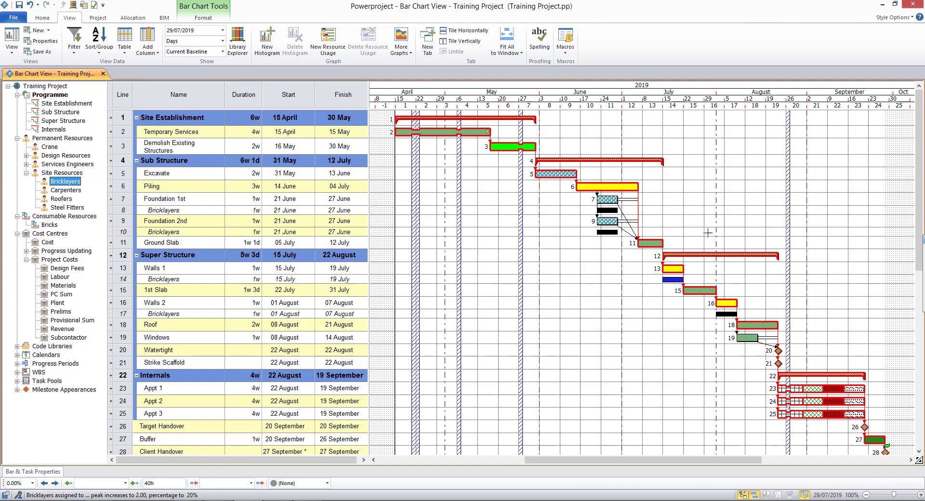
{"action": "left_click", "coordinate": [694, 229]}
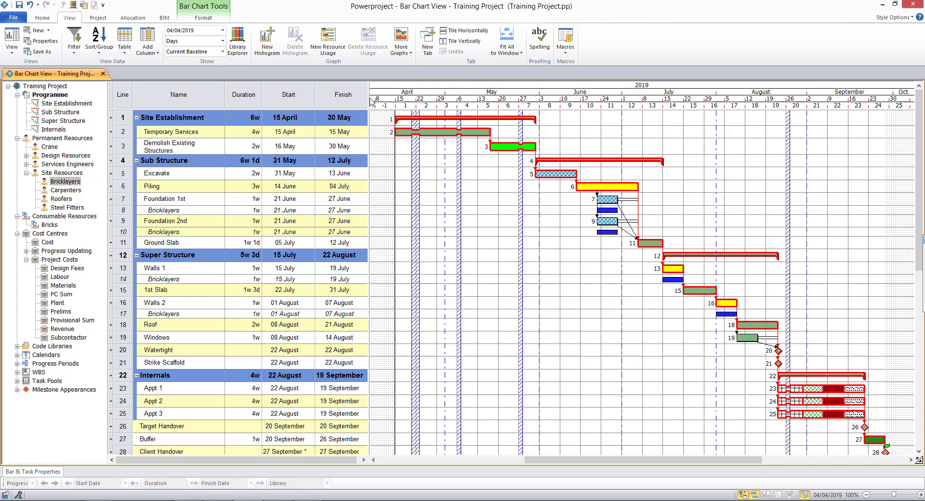
Widen the table area and add an Allocation column after the Finish column
{"action": "left_click_drag", "start_coordinate": [368, 98], "coordinate": [437, 98]}
{"action": "right_click", "coordinate": [386, 99]}
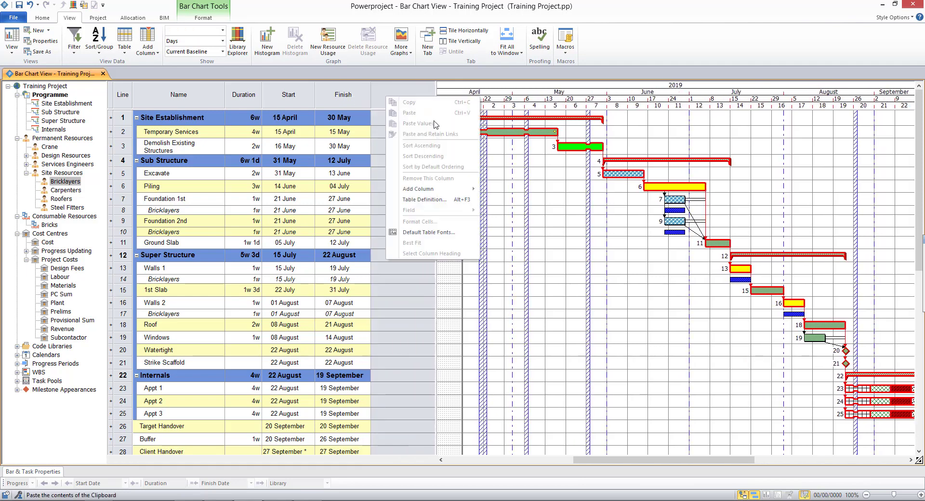
{"action": "mouse_move", "coordinate": [425, 189]}
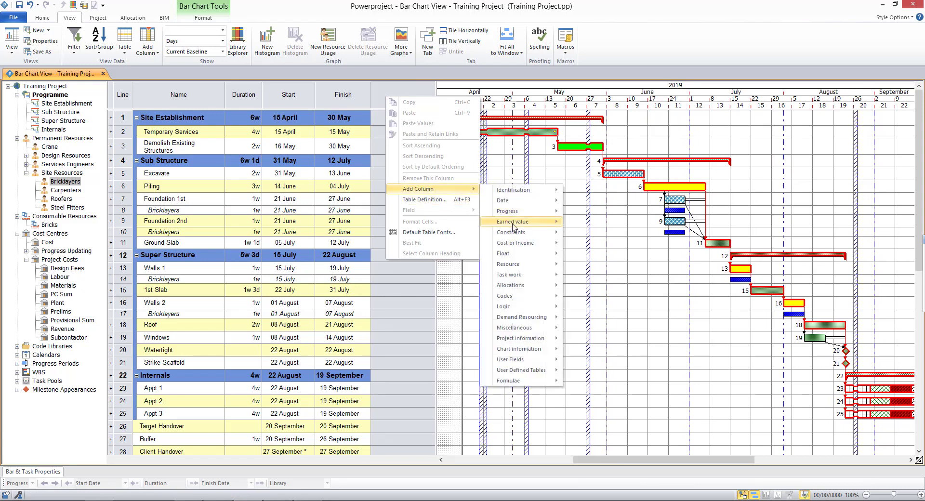
{"action": "mouse_move", "coordinate": [533, 286]}
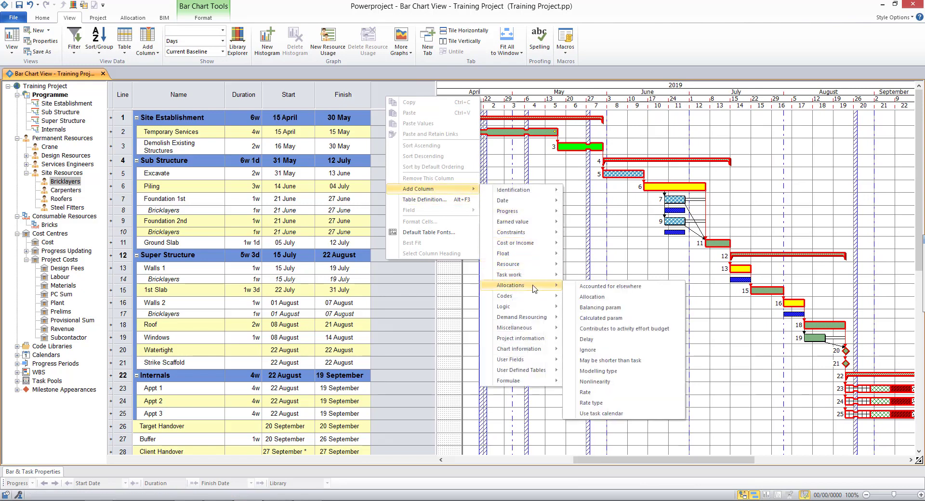
{"action": "left_click", "coordinate": [592, 297]}
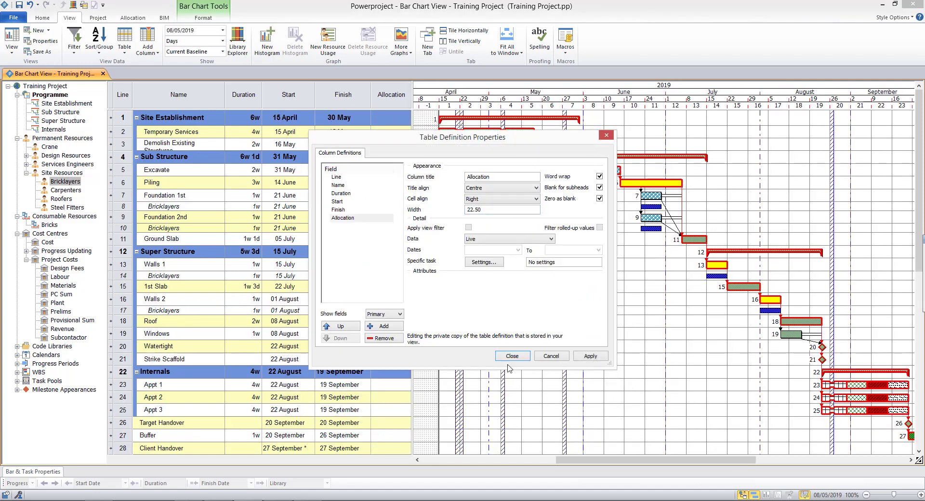
{"action": "left_click_drag", "start_coordinate": [439, 139], "coordinate": [551, 119]}
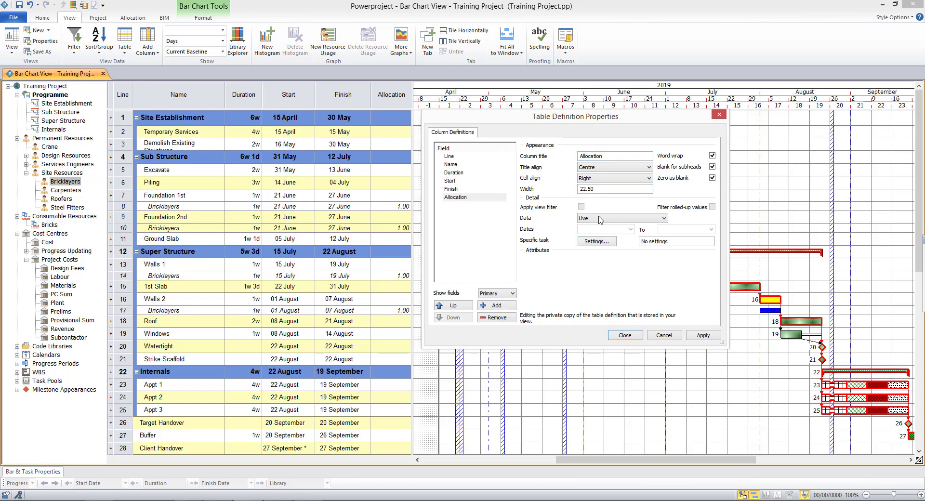
{"action": "left_click", "coordinate": [625, 335]}
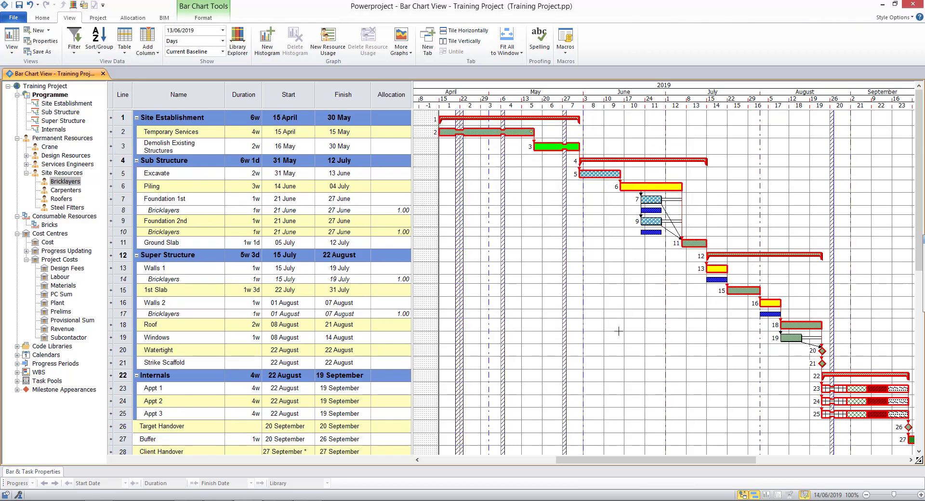
Set the Bricklayers allocation to 3 on both Foundation 1st and Foundation 2nd
{"action": "left_click", "coordinate": [393, 210]}
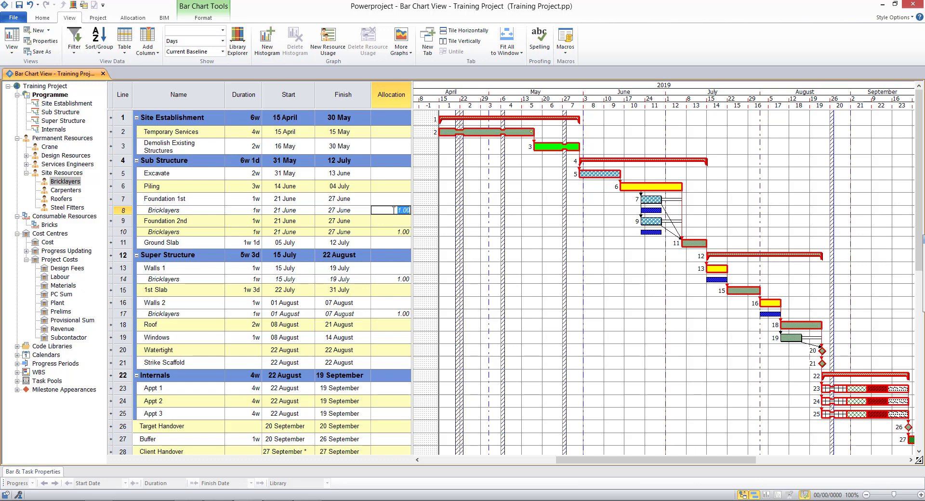
{"action": "type", "text": "3"}
{"action": "key", "text": "Return"}
{"action": "key", "text": "Return"}
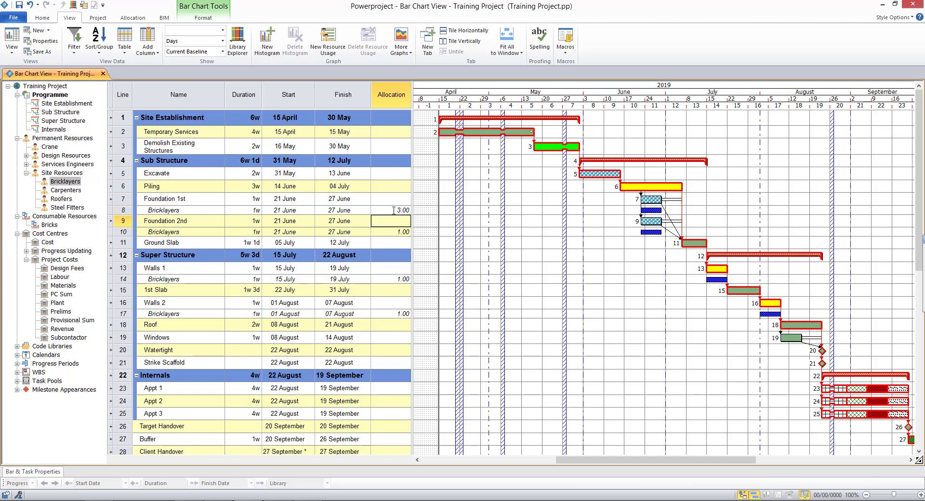
{"action": "type", "text": "3"}
{"action": "key", "text": "Return"}
{"action": "key", "text": "Return"}
{"action": "key", "text": "Return"}
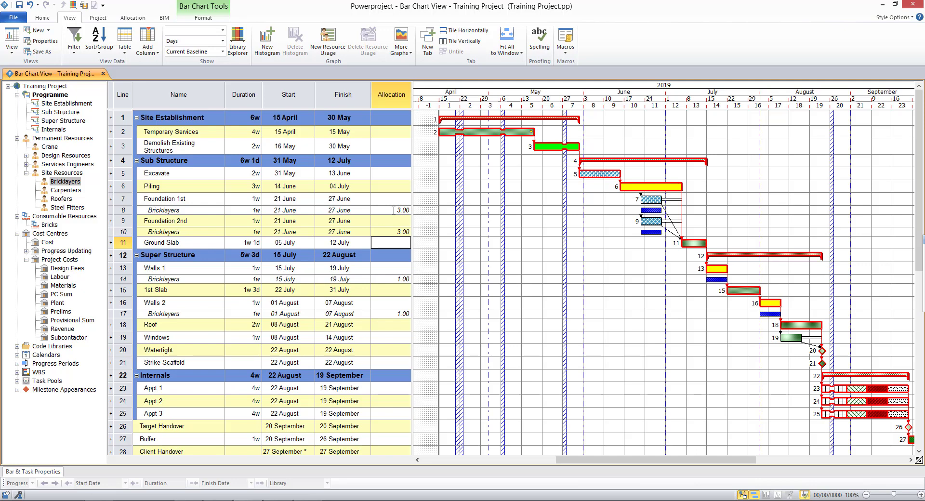
Set the Bricklayers allocation to 3 on Walls 1 and to 2 on Walls 2
{"action": "key", "text": "Return"}
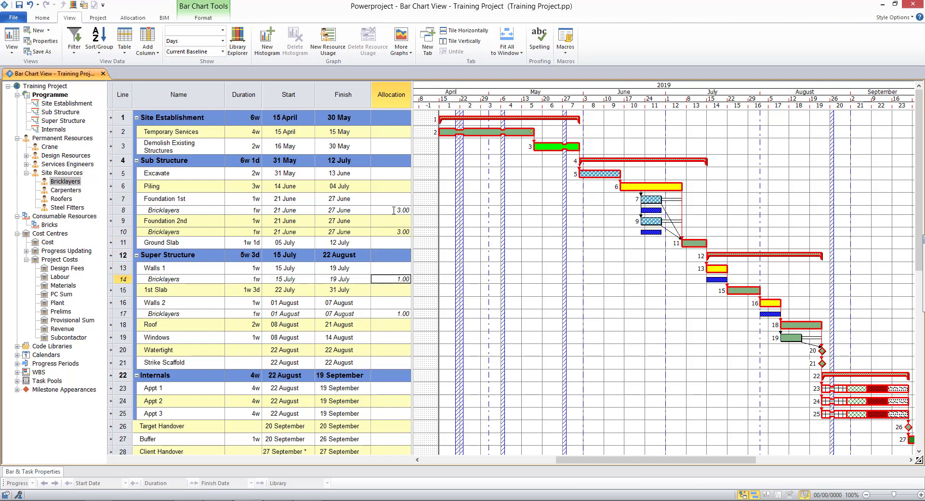
{"action": "key", "text": "Return"}
{"action": "key", "text": "Return"}
{"action": "key", "text": "Return"}
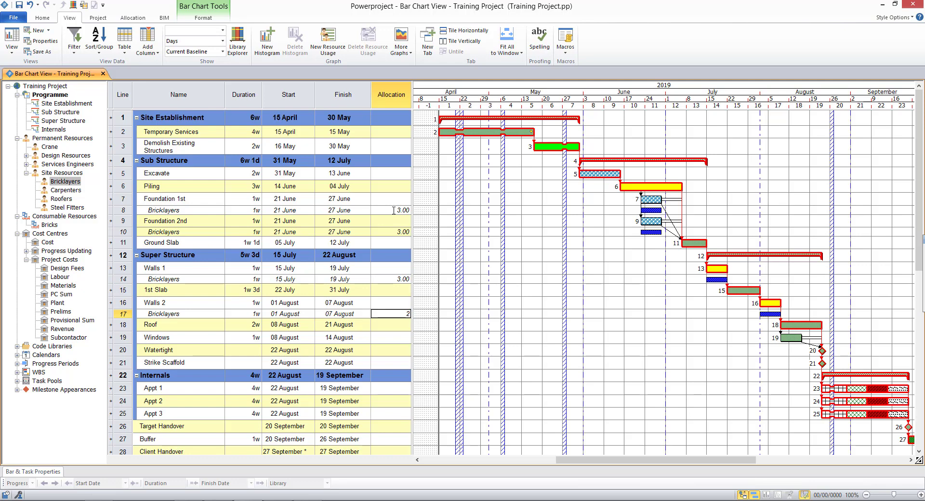
{"action": "key", "text": "Return"}
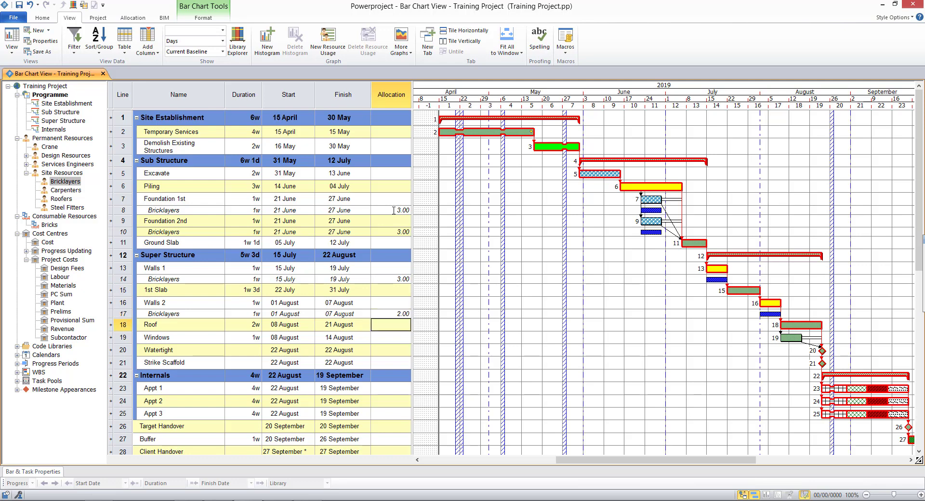
Assign Carpenters with an allocation of 3 to Windows and Roof, and Roofers with an allocation of 2 to Roof
{"action": "left_click", "coordinate": [67, 191]}
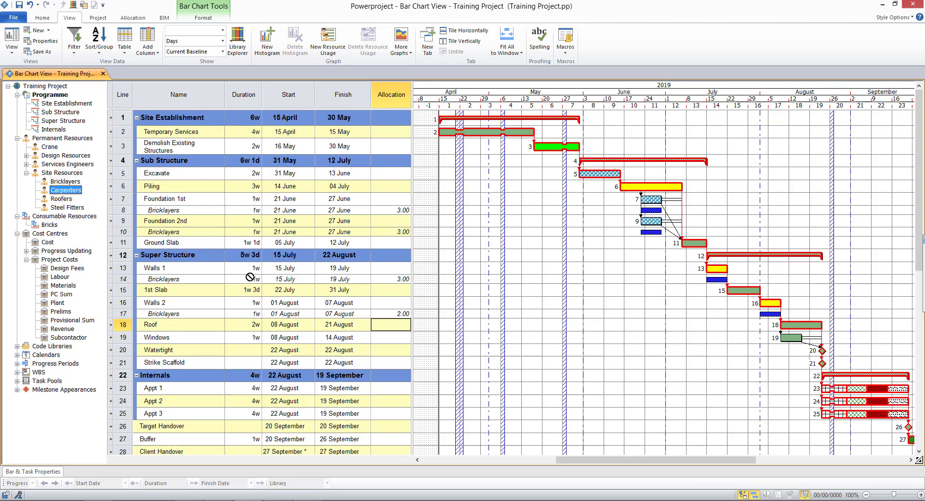
{"action": "left_click_drag", "start_coordinate": [694, 389], "coordinate": [791, 351]}
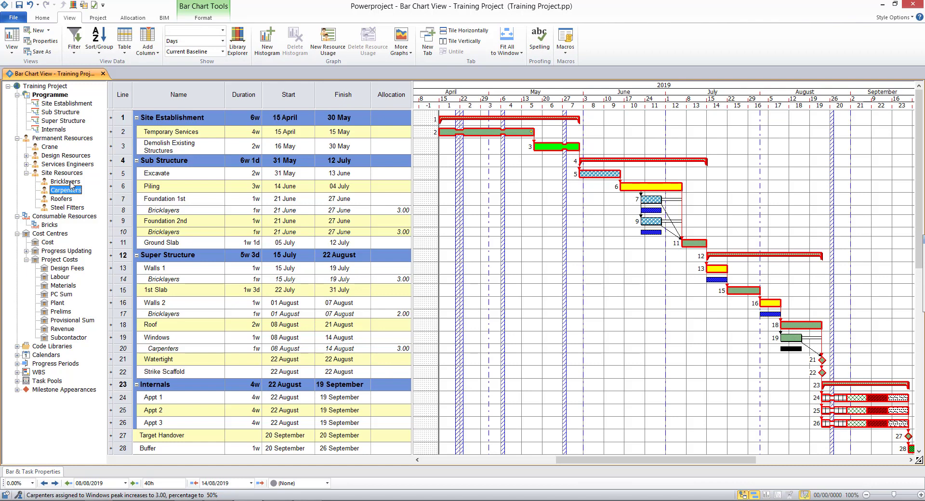
{"action": "left_click_drag", "start_coordinate": [68, 190], "coordinate": [796, 327]}
{"action": "left_click_drag", "start_coordinate": [62, 199], "coordinate": [790, 328]}
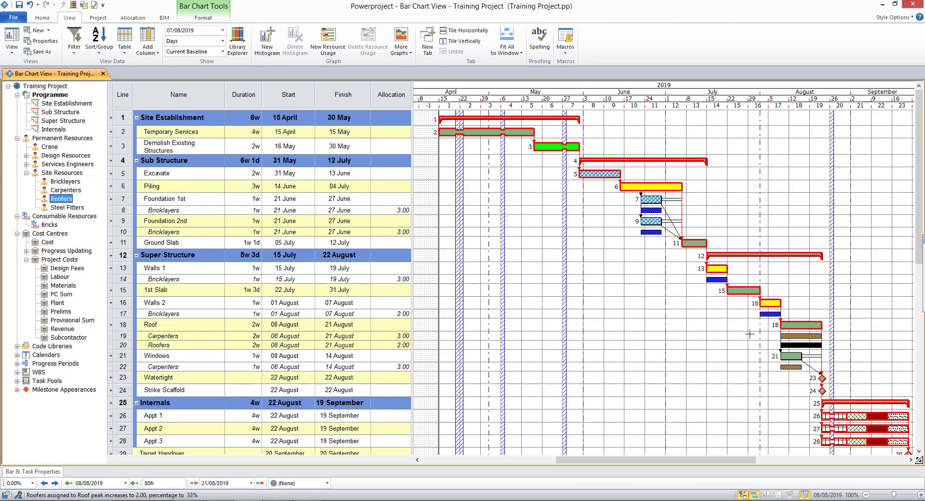
{"action": "left_click", "coordinate": [401, 358]}
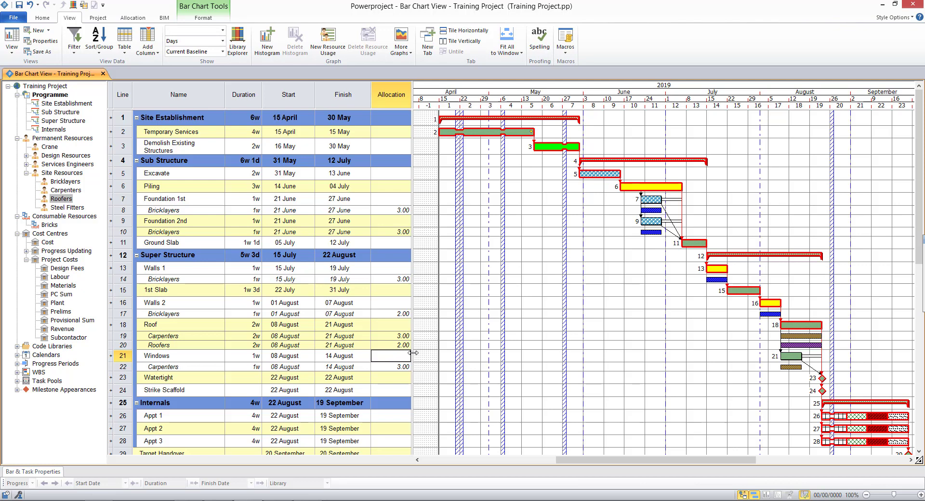
Add a new histogram below the bar chart and enlarge its pane and row height
{"action": "left_click", "coordinate": [267, 42]}
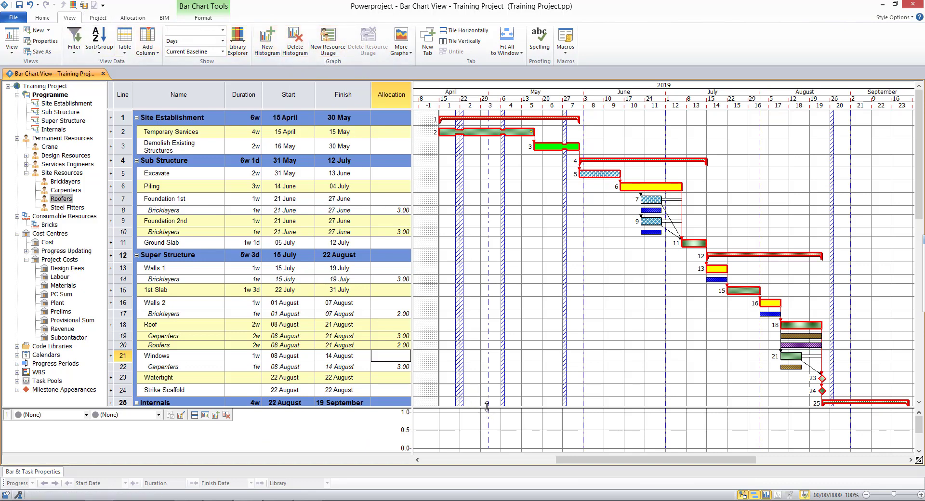
{"action": "left_click_drag", "start_coordinate": [488, 409], "coordinate": [477, 349]}
{"action": "left_click_drag", "start_coordinate": [456, 394], "coordinate": [457, 451]}
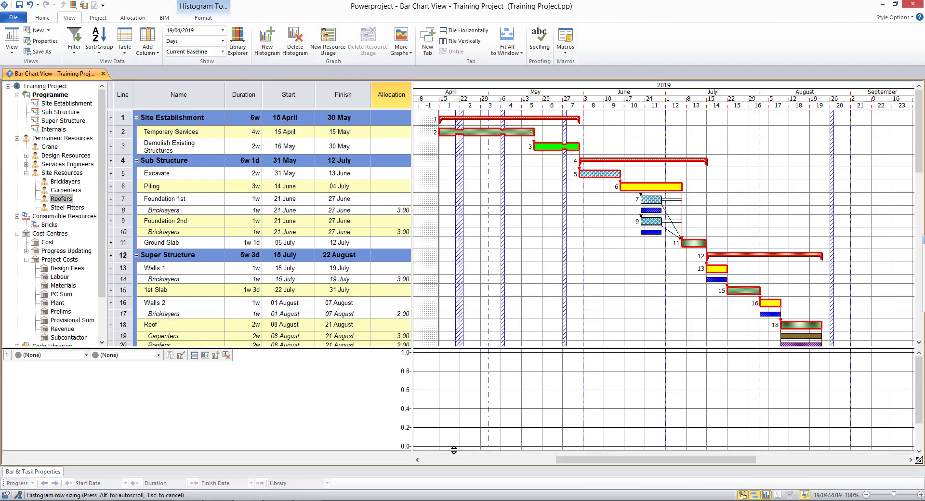
Show the Bricklayers in the histogram using the Allocation, Availability and Over Allocation report
{"action": "left_click", "coordinate": [86, 356]}
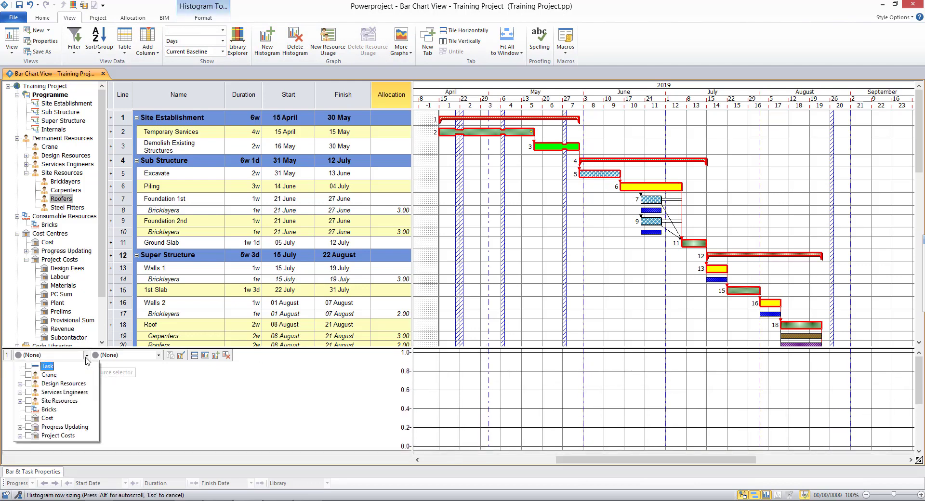
{"action": "left_click", "coordinate": [20, 402]}
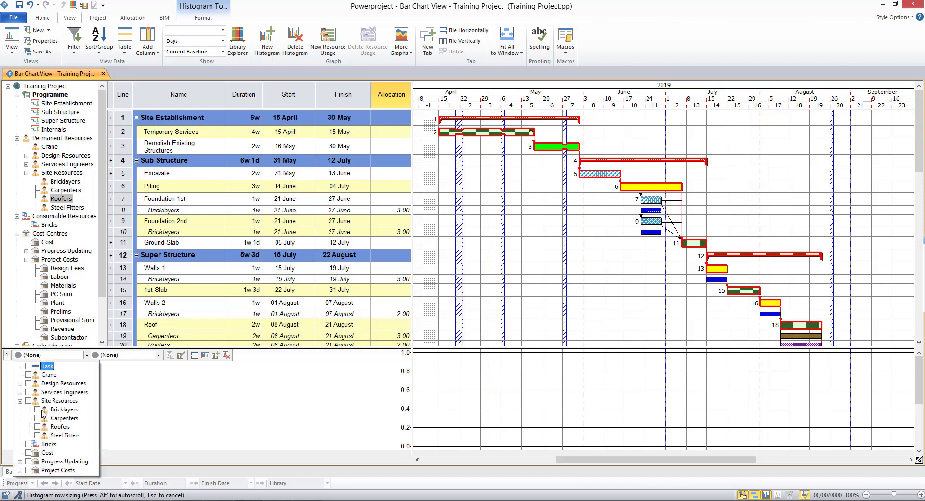
{"action": "left_click", "coordinate": [156, 383]}
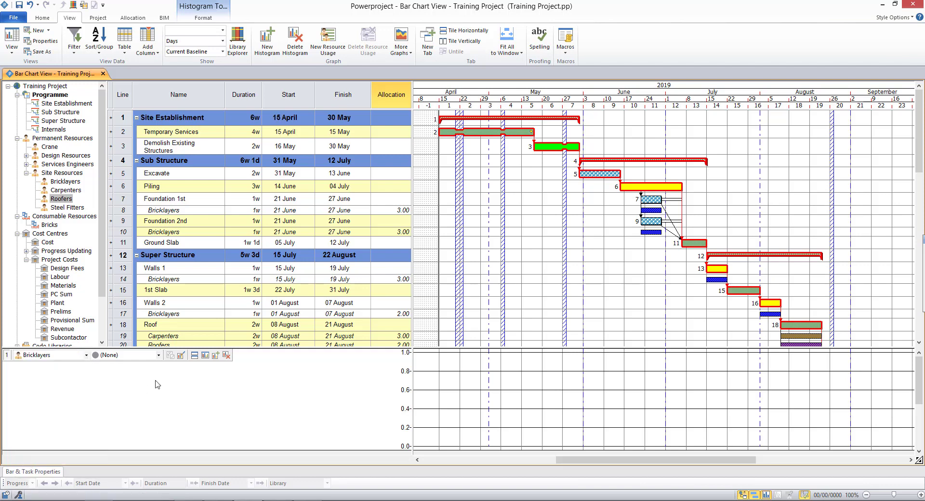
{"action": "left_click", "coordinate": [159, 356]}
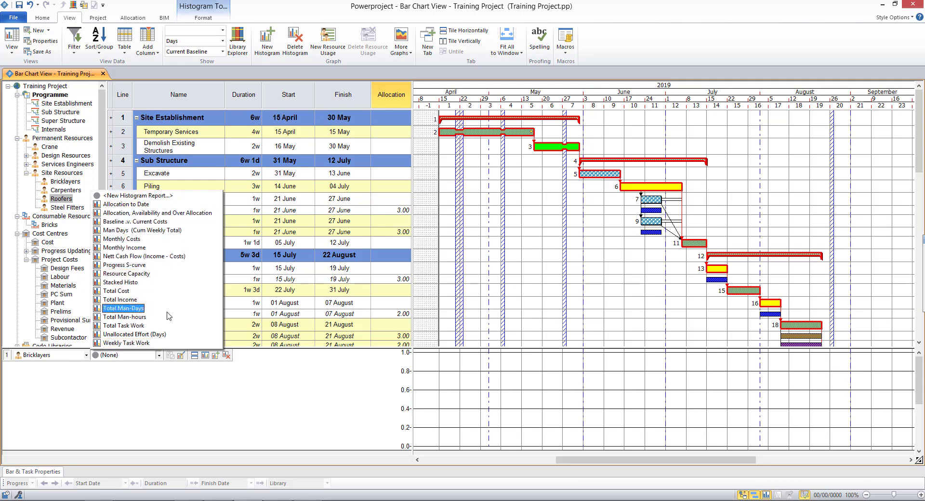
{"action": "left_click", "coordinate": [162, 216]}
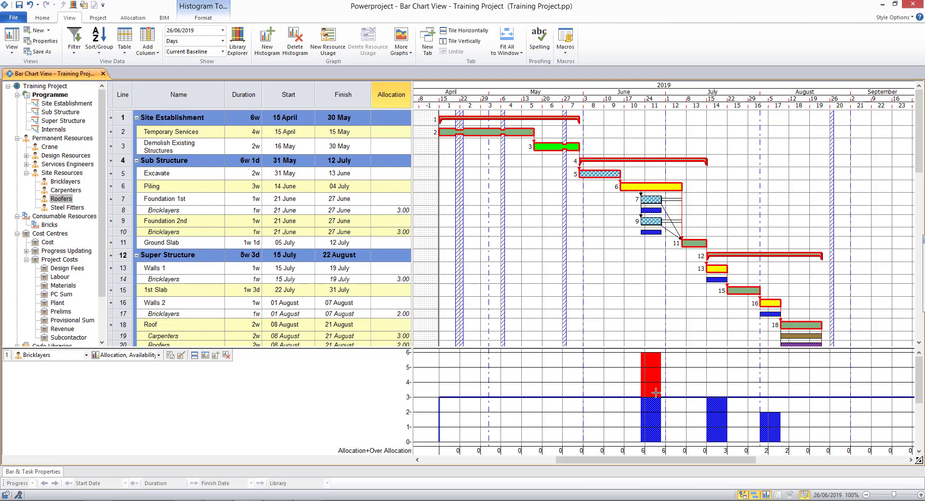
{"action": "mouse_move", "coordinate": [656, 393]}
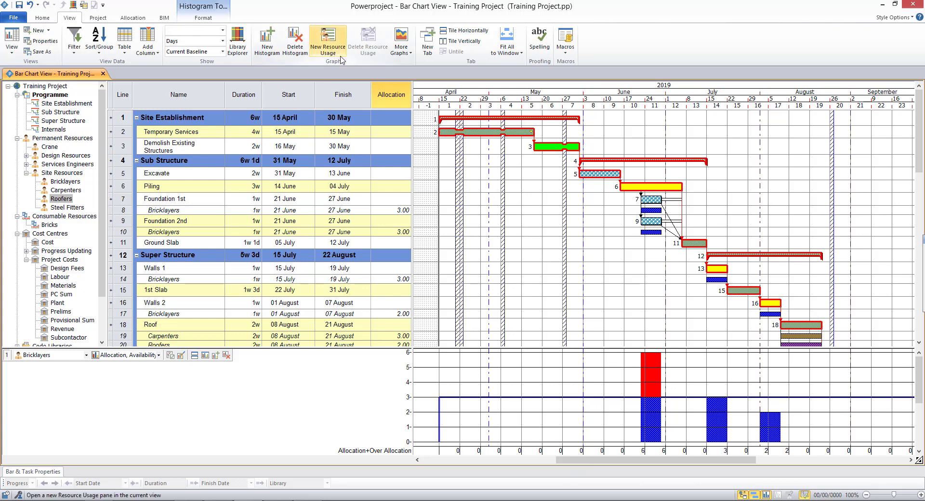
Level only the Bricklayers resource across the whole programme with the Resource Leveller
{"action": "left_click", "coordinate": [133, 20]}
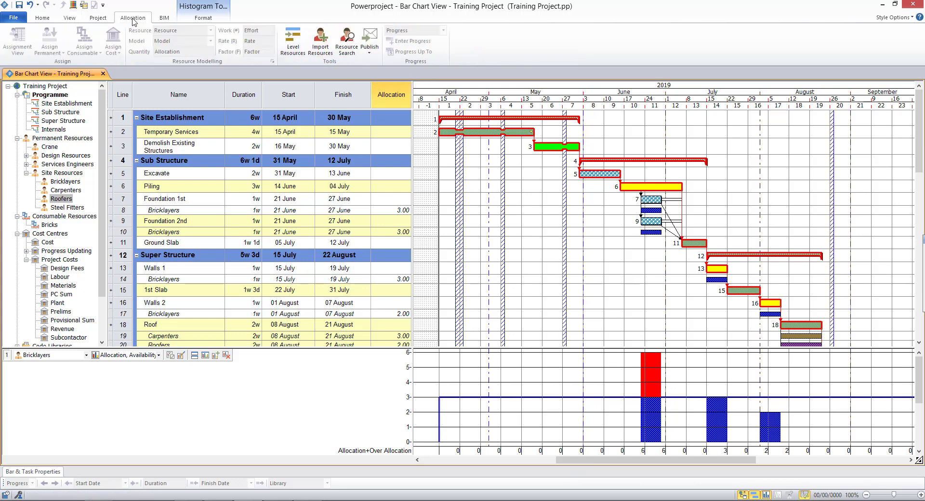
{"action": "left_click", "coordinate": [295, 49]}
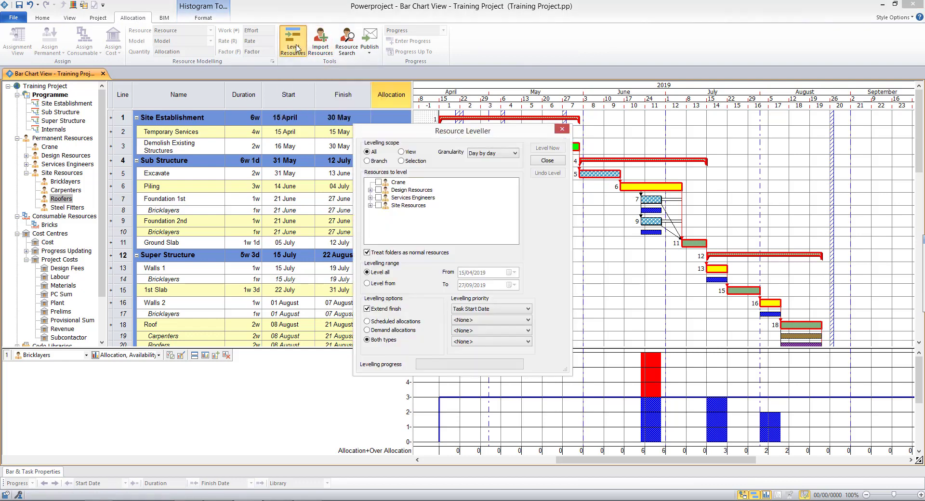
{"action": "left_click", "coordinate": [371, 205]}
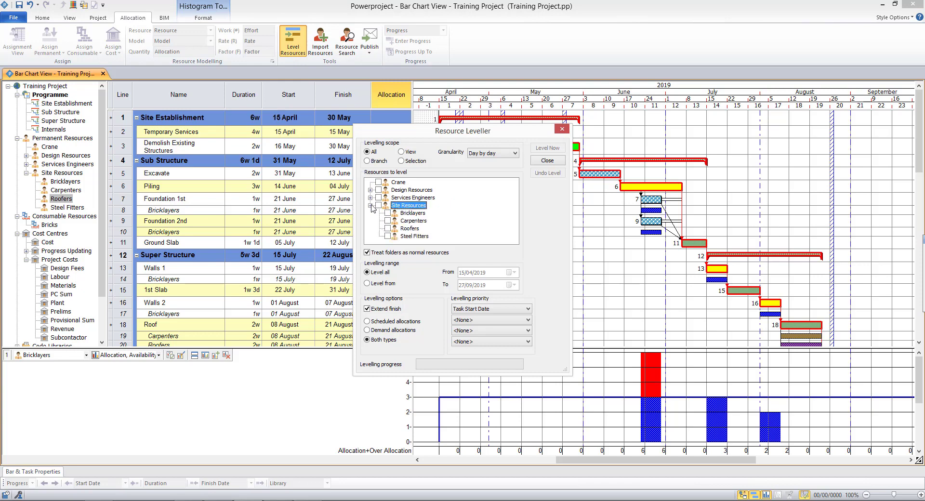
{"action": "left_click", "coordinate": [389, 213]}
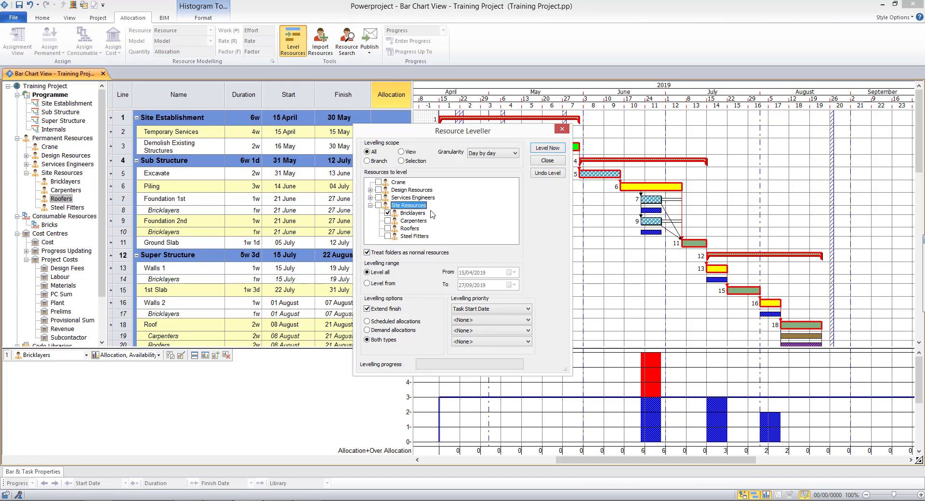
{"action": "left_click", "coordinate": [553, 148]}
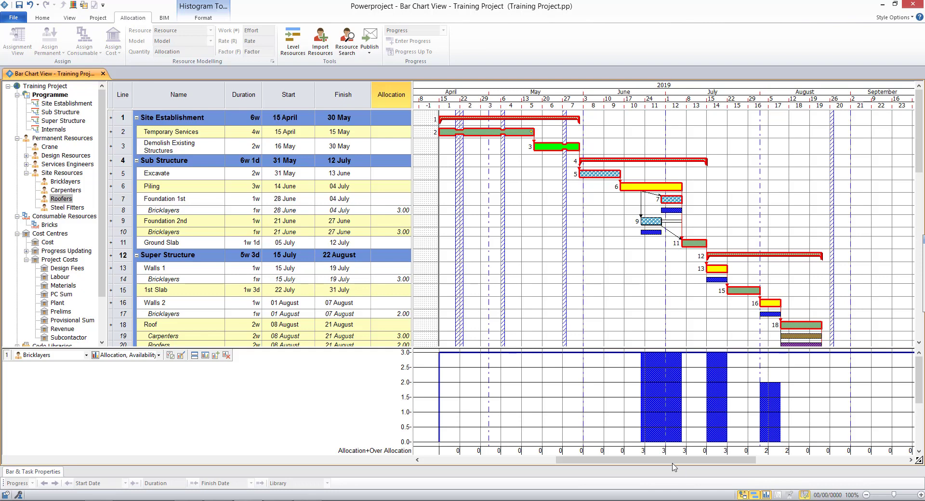
Remove the Bricklayers histogram from the bar chart view
{"action": "left_click_drag", "start_coordinate": [672, 461], "coordinate": [700, 462]}
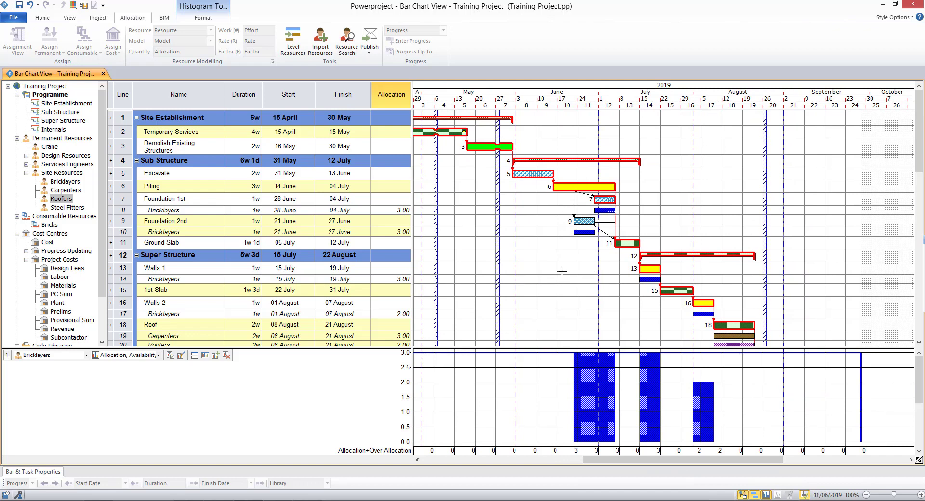
{"action": "left_click", "coordinate": [228, 359]}
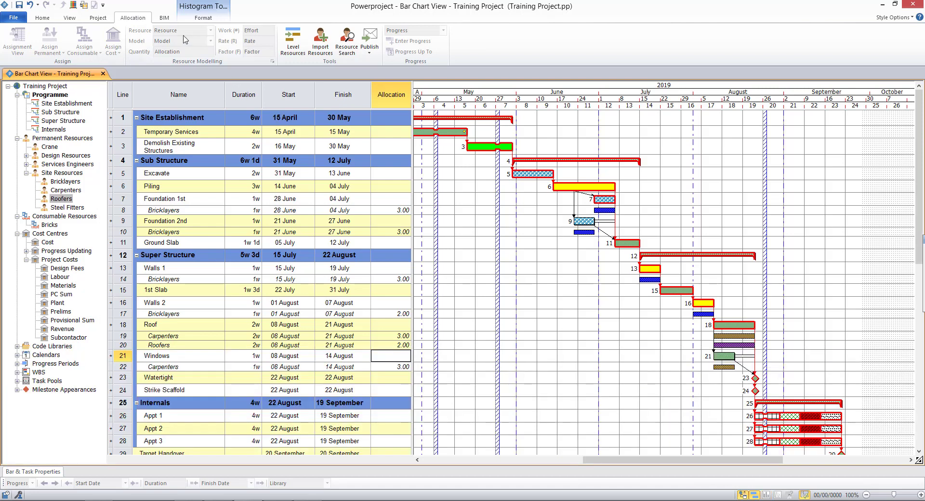
Apply the default Name, Duration, Start, Finish table to the bar chart view
{"action": "left_click", "coordinate": [64, 19]}
{"action": "left_click", "coordinate": [125, 39]}
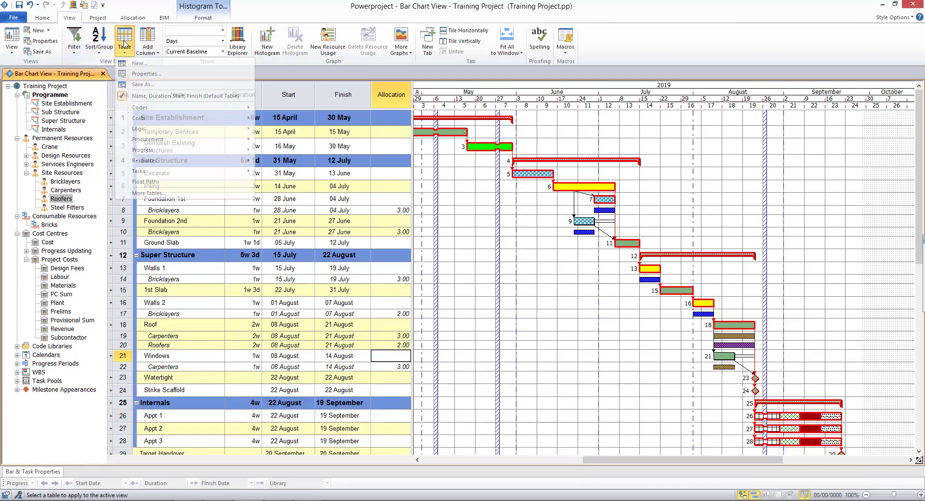
{"action": "left_click", "coordinate": [155, 96]}
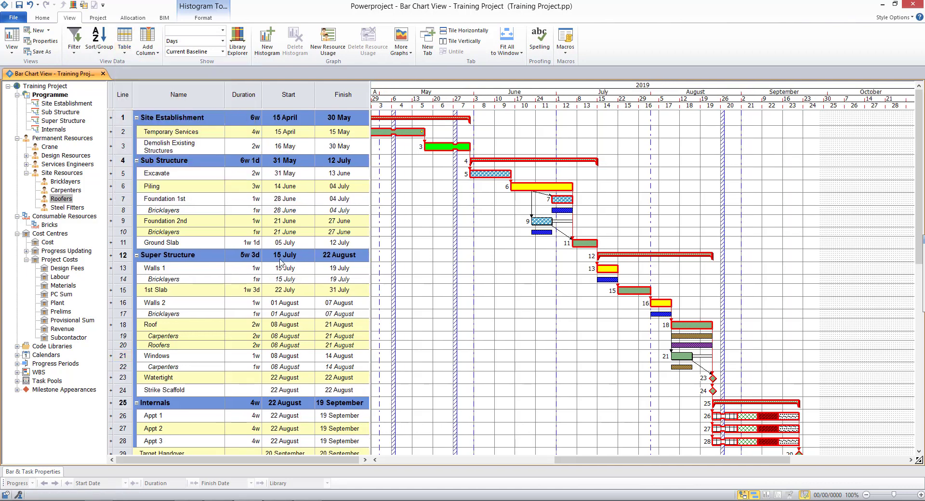
Widen the table area and add a Cost column after Finish, with zero values shown as blank
{"action": "left_click_drag", "start_coordinate": [368, 98], "coordinate": [413, 99]}
{"action": "right_click", "coordinate": [386, 104]}
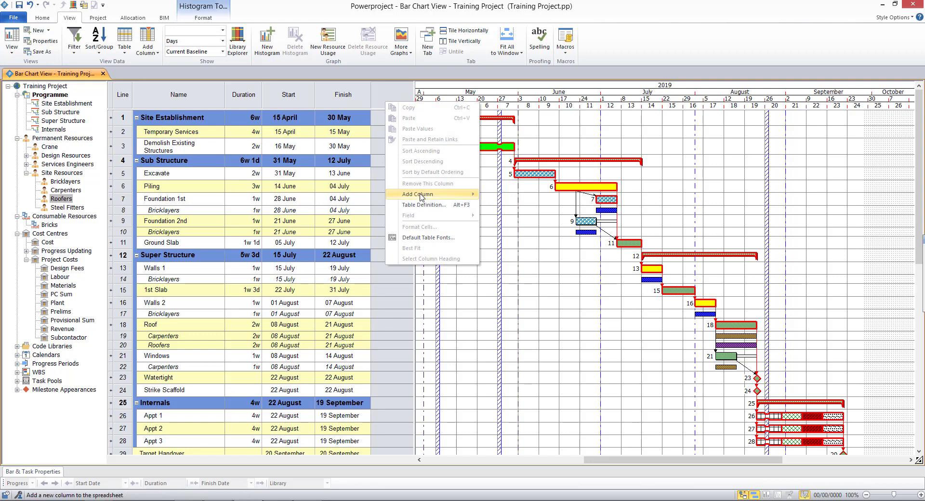
{"action": "mouse_move", "coordinate": [451, 195]}
{"action": "mouse_move", "coordinate": [517, 255]}
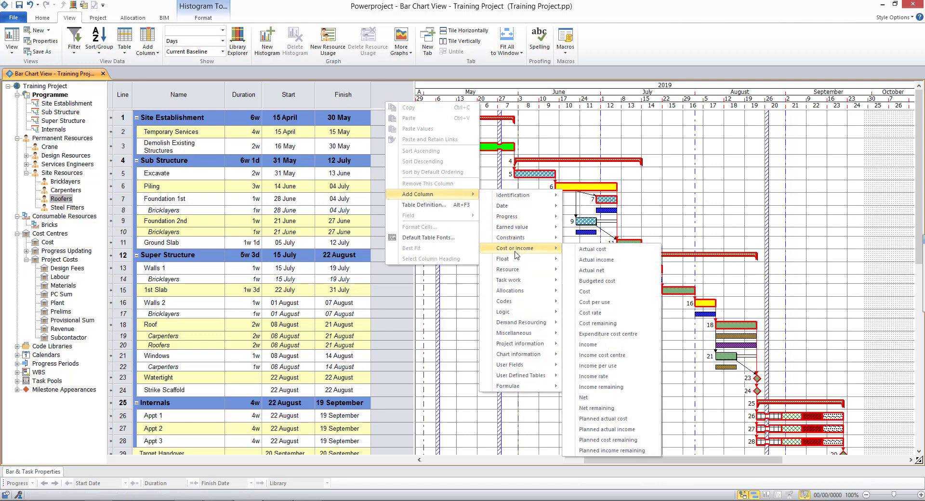
{"action": "left_click", "coordinate": [596, 292]}
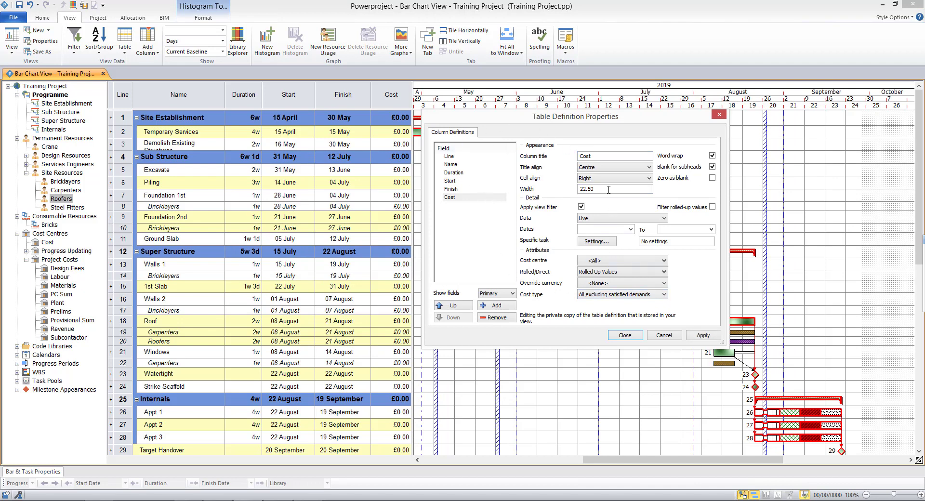
{"action": "left_click", "coordinate": [713, 178]}
{"action": "left_click", "coordinate": [625, 336]}
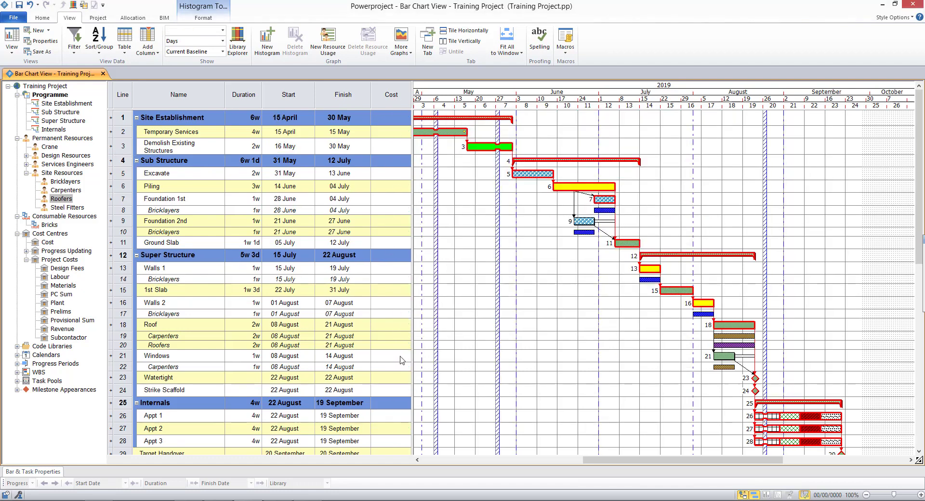
Hide the permanent resource allocations on the bar chart and turn on the display of cost allocations
{"action": "left_click", "coordinate": [205, 20]}
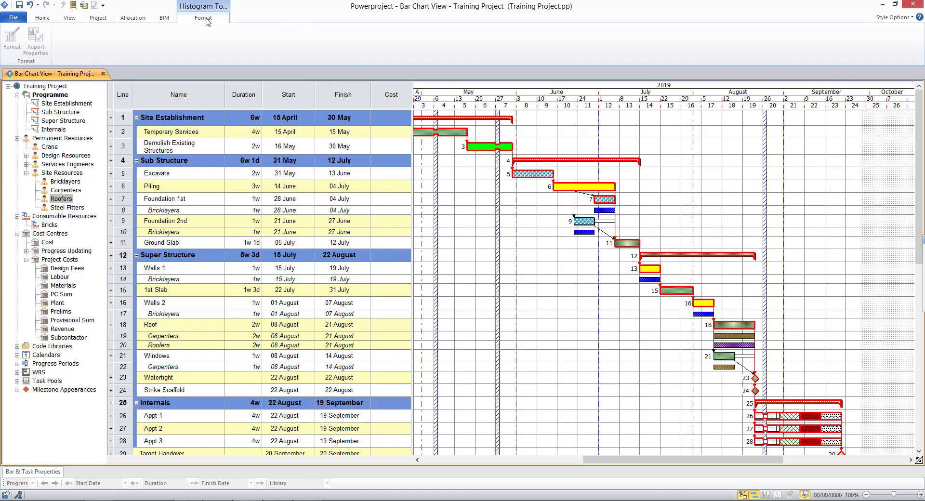
{"action": "left_click", "coordinate": [527, 260]}
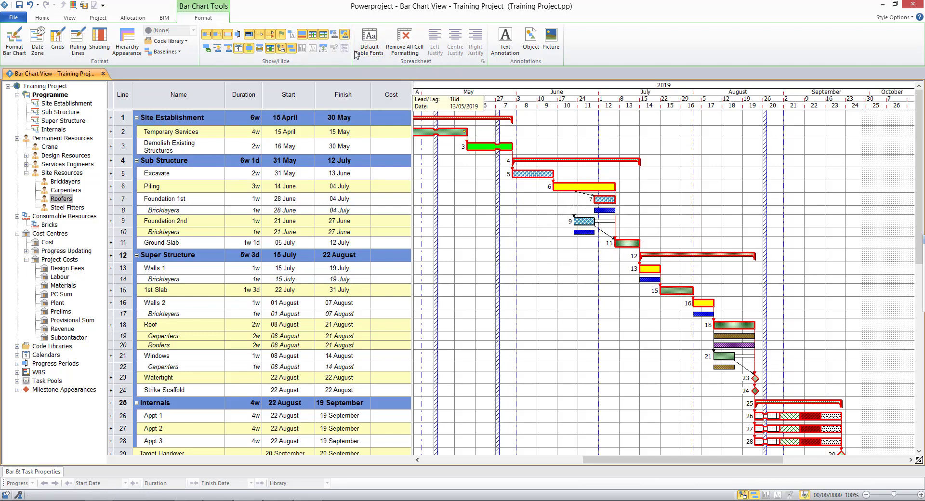
{"action": "left_click", "coordinate": [345, 35]}
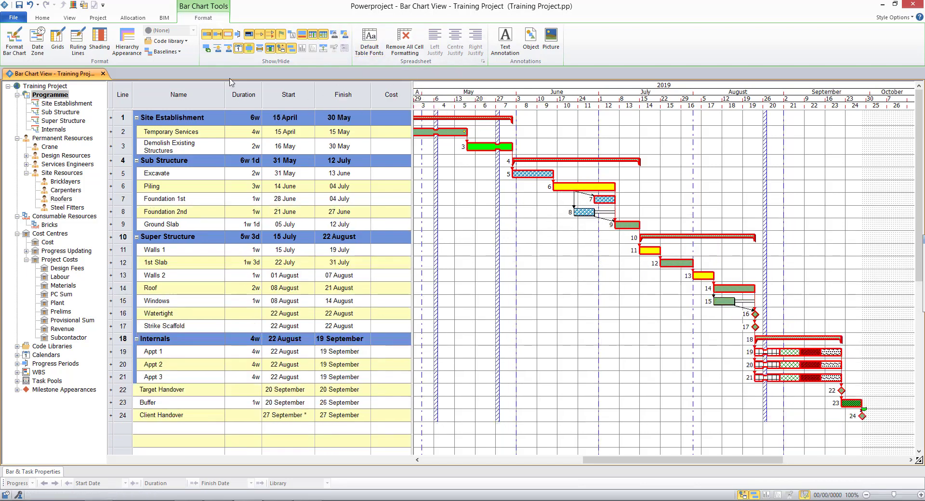
{"action": "left_click", "coordinate": [207, 49]}
Assign the Labour cost centre to the Ground Slab task and set its cost to £1,500
{"action": "left_click", "coordinate": [17, 138]}
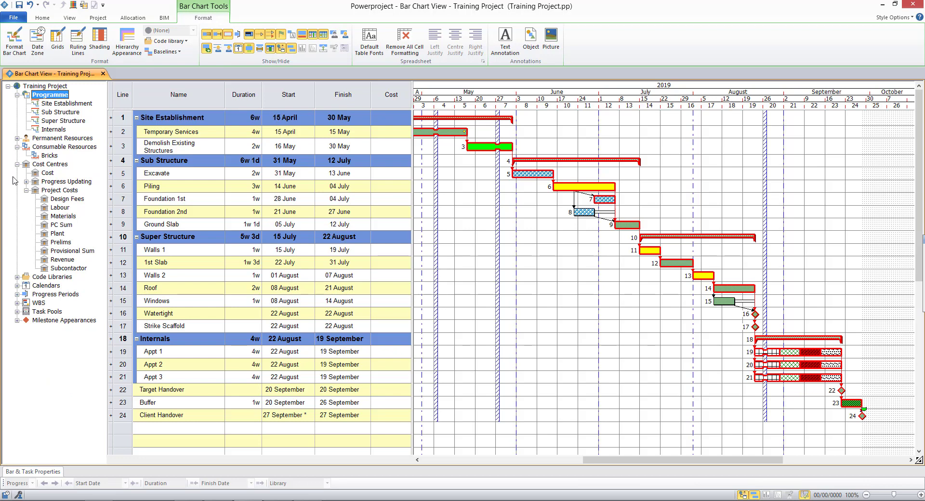
{"action": "left_click", "coordinate": [59, 207]}
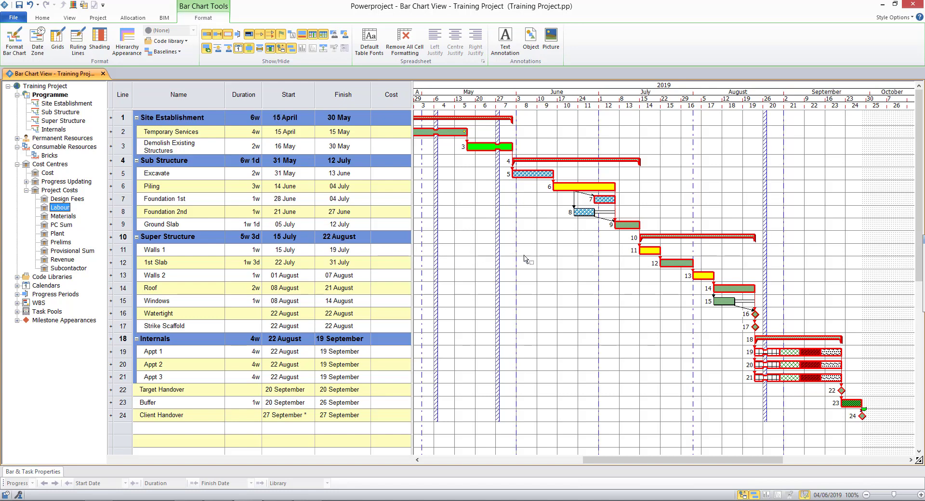
{"action": "left_click_drag", "start_coordinate": [524, 256], "coordinate": [628, 228]}
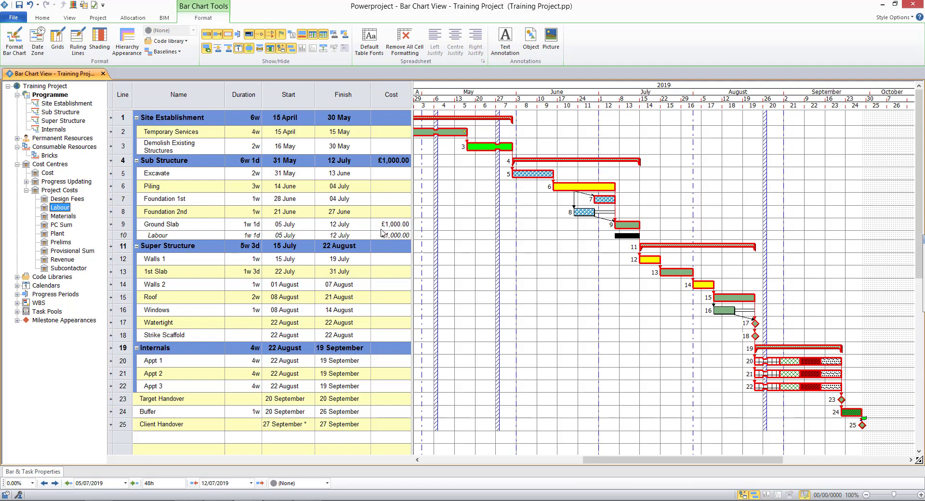
{"action": "left_click", "coordinate": [386, 225]}
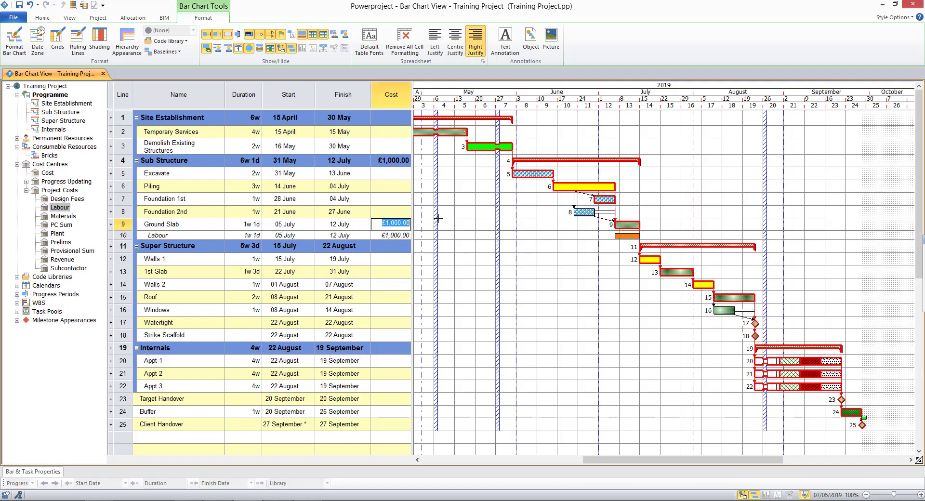
{"action": "type", "text": "1500"}
{"action": "key", "text": "Return"}
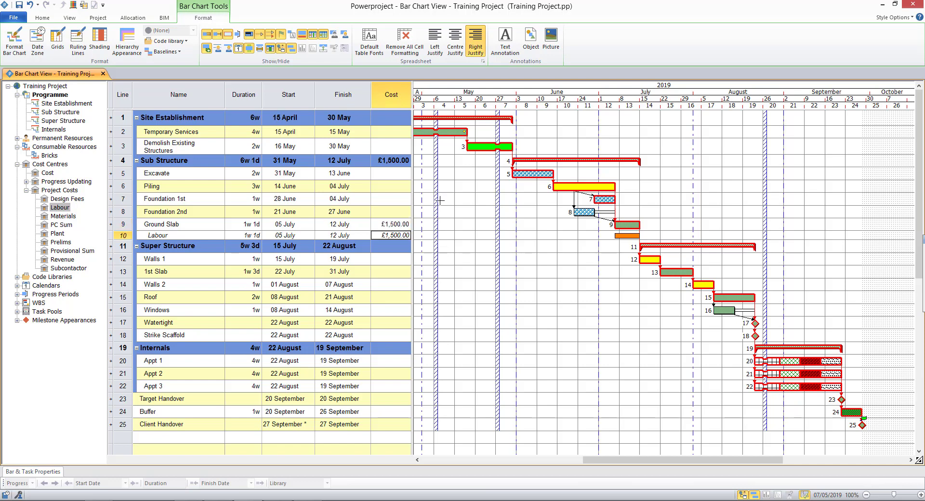
Assign the Labour cost centre to the Piling, 1st Slab and Roof tasks together
{"action": "left_click", "coordinate": [578, 189]}
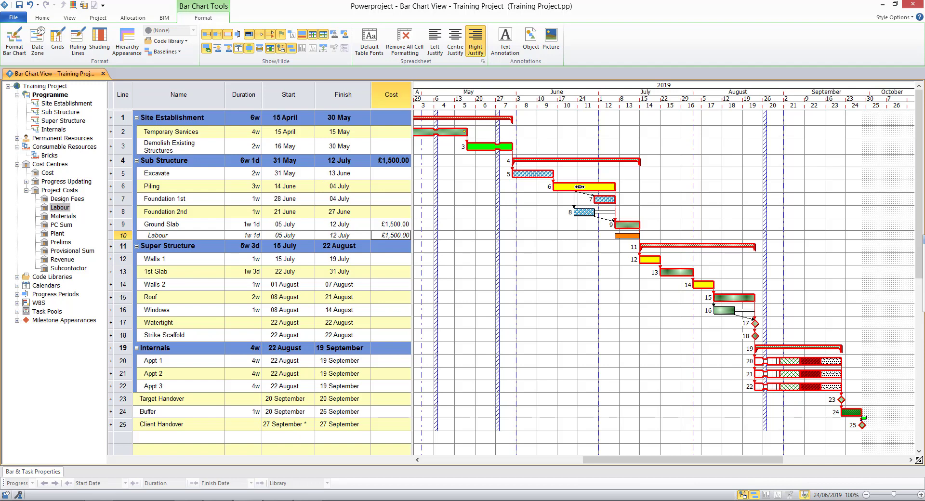
{"action": "left_click", "coordinate": [677, 274]}
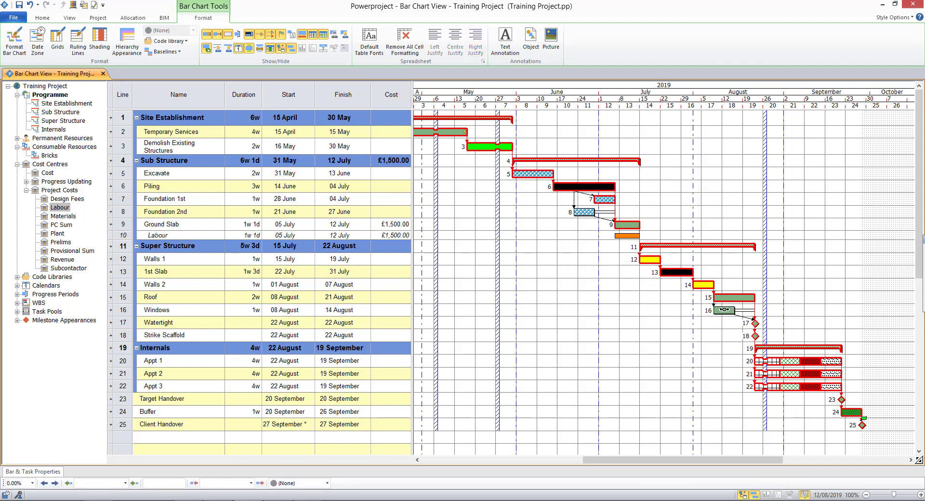
{"action": "left_click", "coordinate": [727, 299]}
{"action": "left_click", "coordinate": [60, 208]}
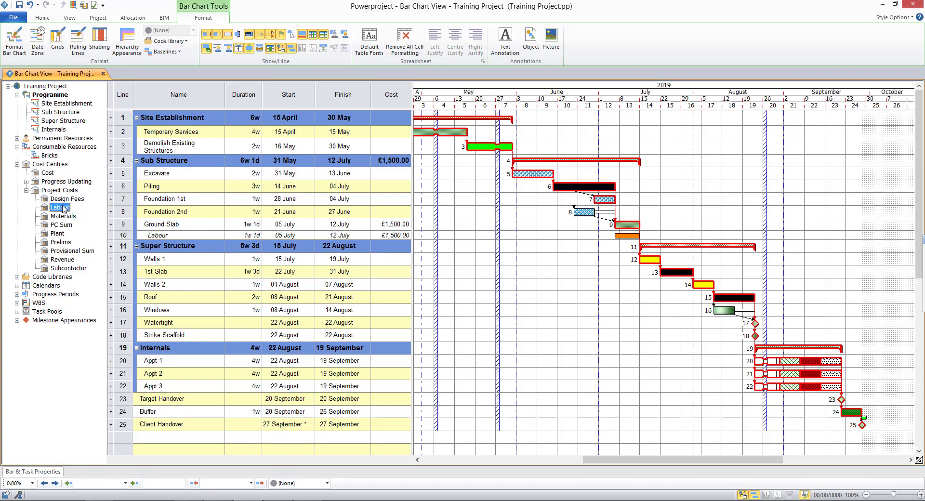
{"action": "left_click_drag", "start_coordinate": [522, 215], "coordinate": [569, 190]}
Set the Labour cost to £2,000 for 1st Slab and £1,200 for Roof
{"action": "left_click", "coordinate": [388, 292]}
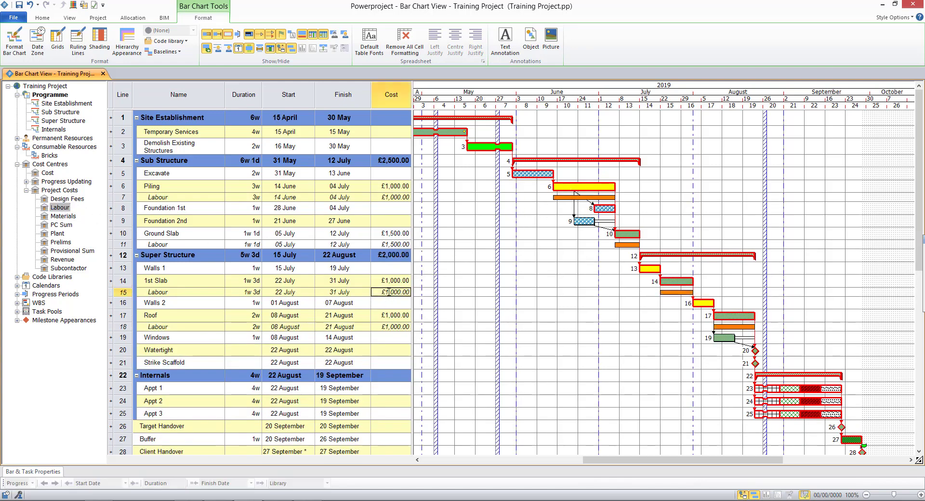
{"action": "left_click", "coordinate": [391, 292]}
{"action": "type", "text": "2000"}
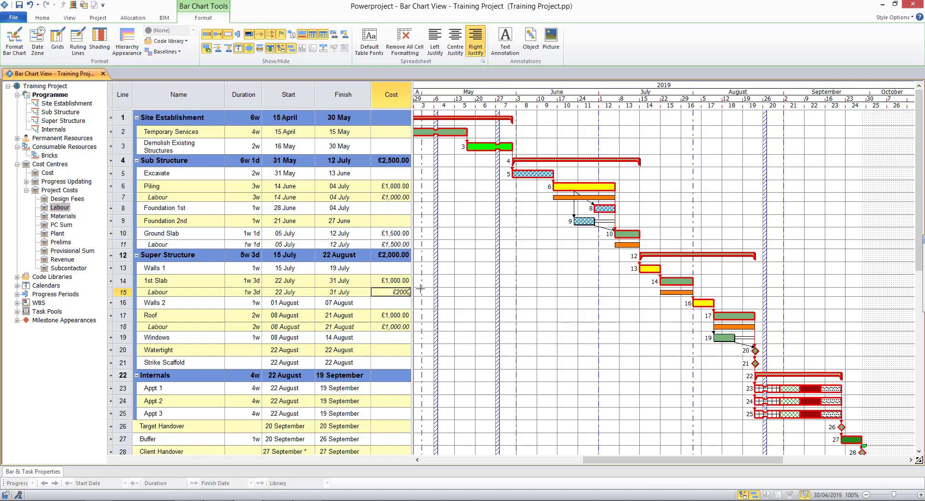
{"action": "key", "text": "Return"}
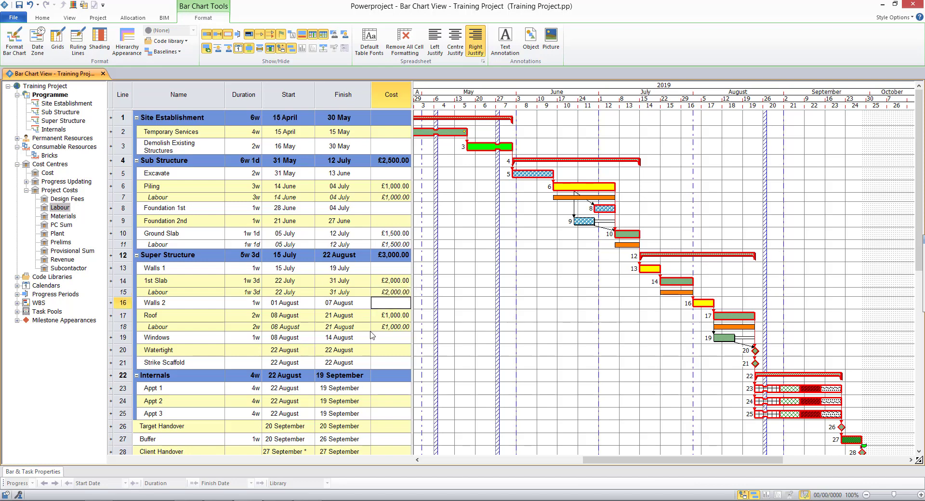
{"action": "left_click", "coordinate": [388, 326]}
{"action": "left_click", "coordinate": [390, 326]}
{"action": "type", "text": "1200"}
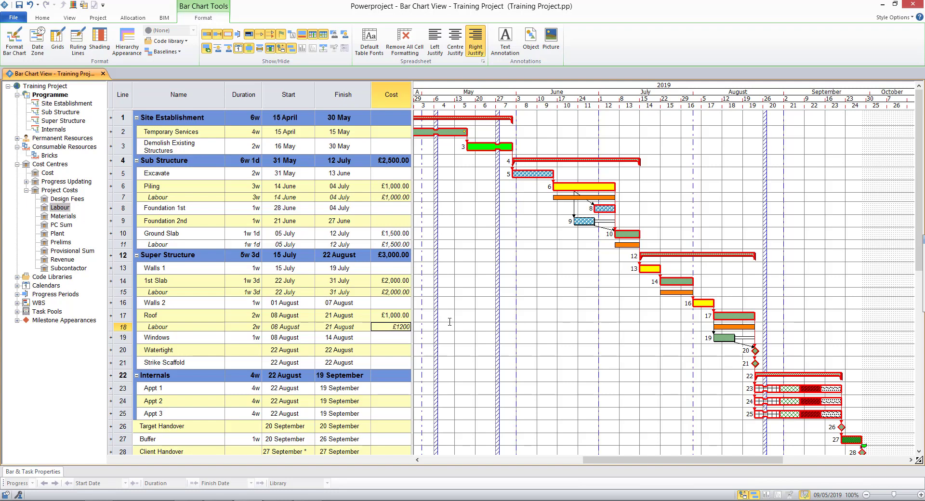
{"action": "key", "text": "Return"}
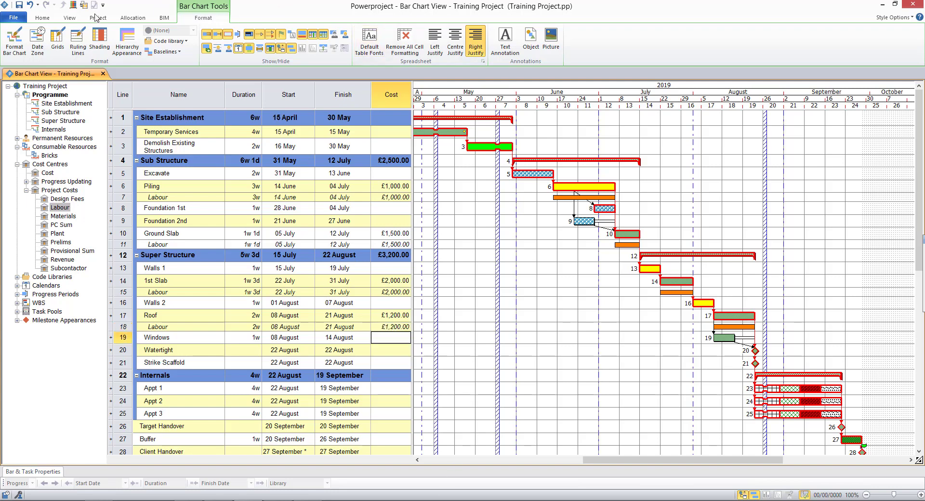
Add a new histogram below the bar chart and increase the height of its pane and row
{"action": "left_click", "coordinate": [71, 19]}
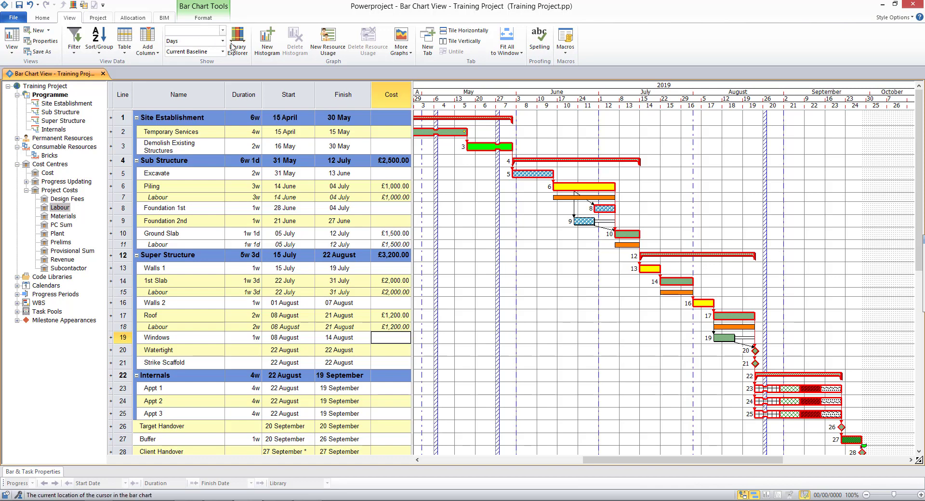
{"action": "left_click", "coordinate": [272, 47]}
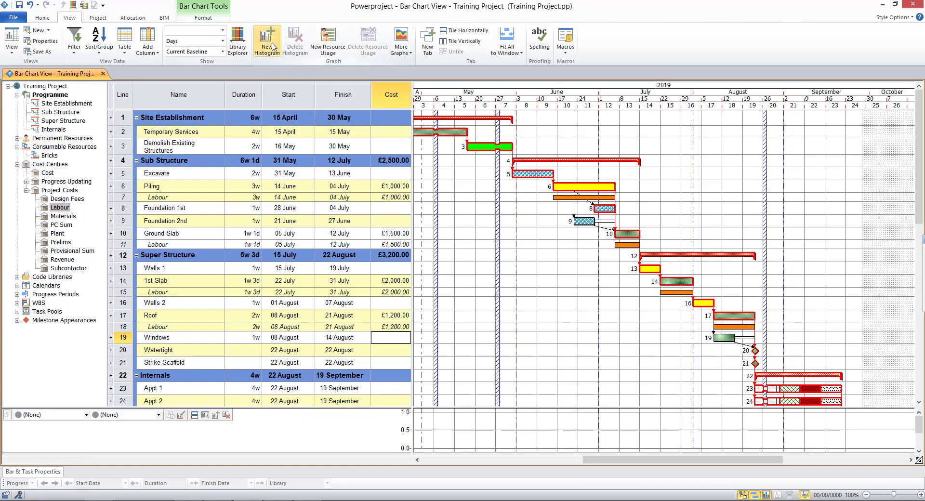
{"action": "left_click_drag", "start_coordinate": [450, 409], "coordinate": [449, 340]}
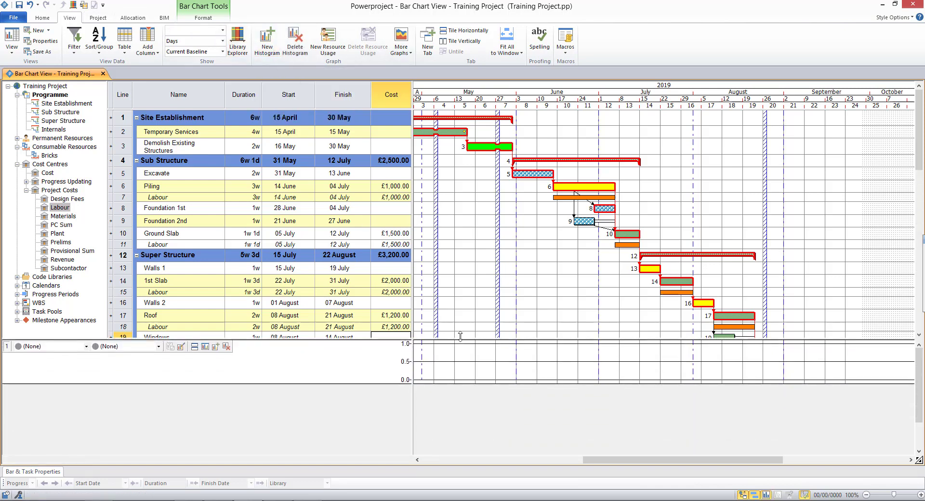
{"action": "left_click_drag", "start_coordinate": [450, 381], "coordinate": [449, 438]}
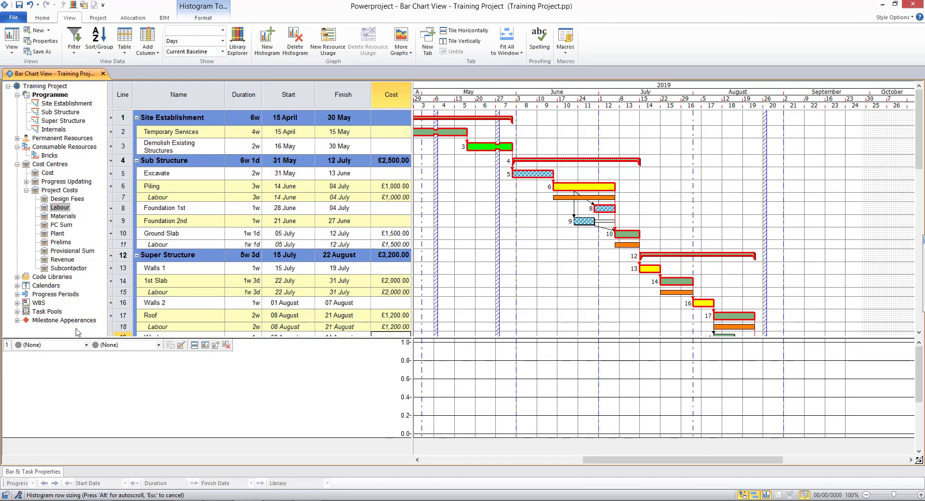
Show the Labour cost centre from Project Costs in the histogram using the Total Cost report
{"action": "left_click", "coordinate": [86, 345]}
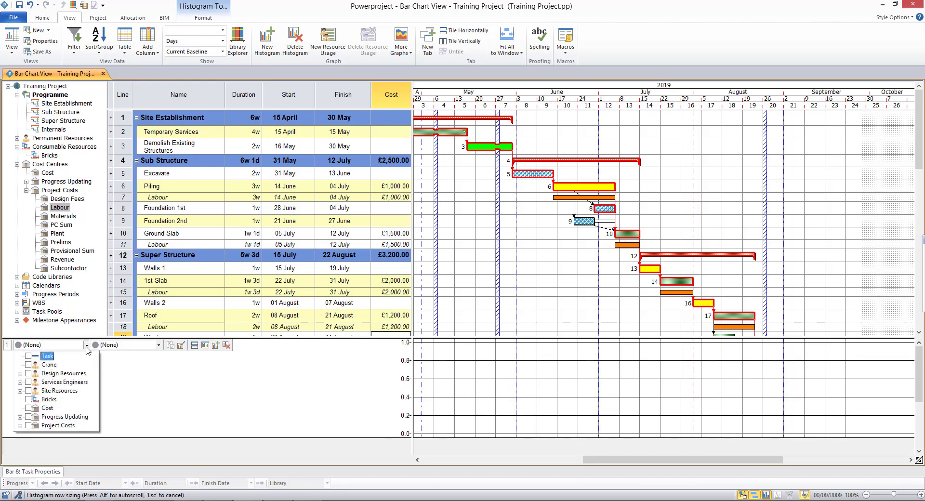
{"action": "left_click", "coordinate": [20, 426]}
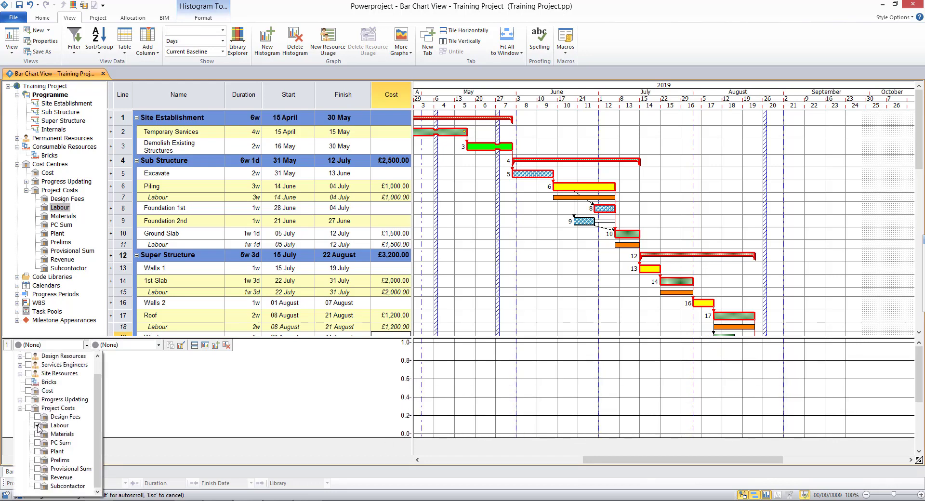
{"action": "left_click", "coordinate": [159, 345]}
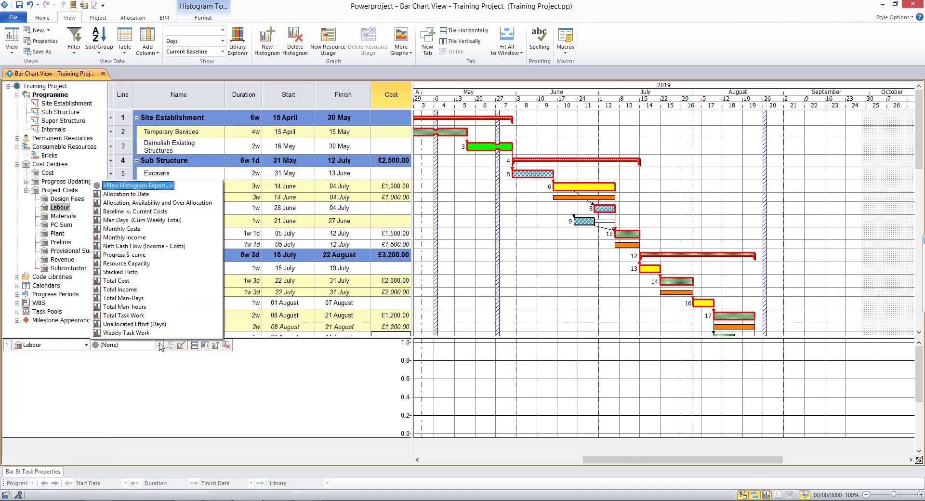
{"action": "left_click", "coordinate": [116, 281]}
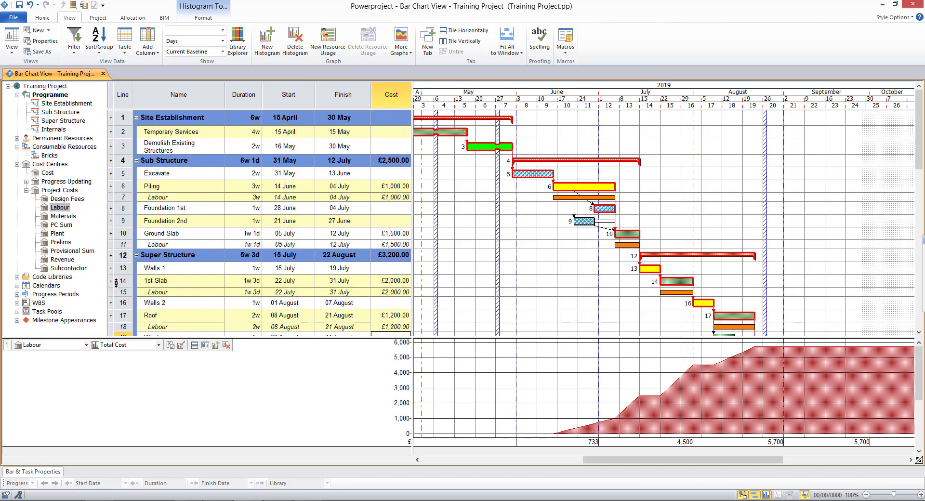